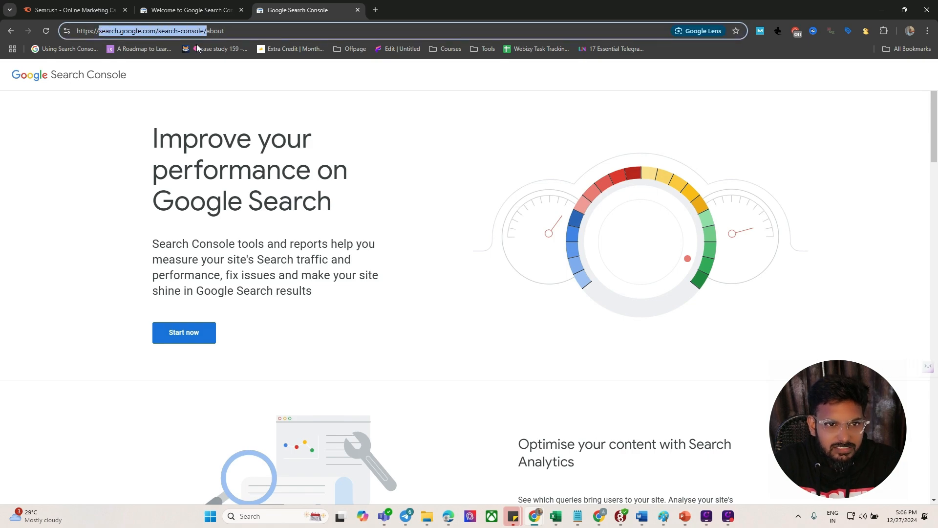
Step: Start Google Search Console and submit vvconstructionltd.com as a Domain property
left_click(94, 135)
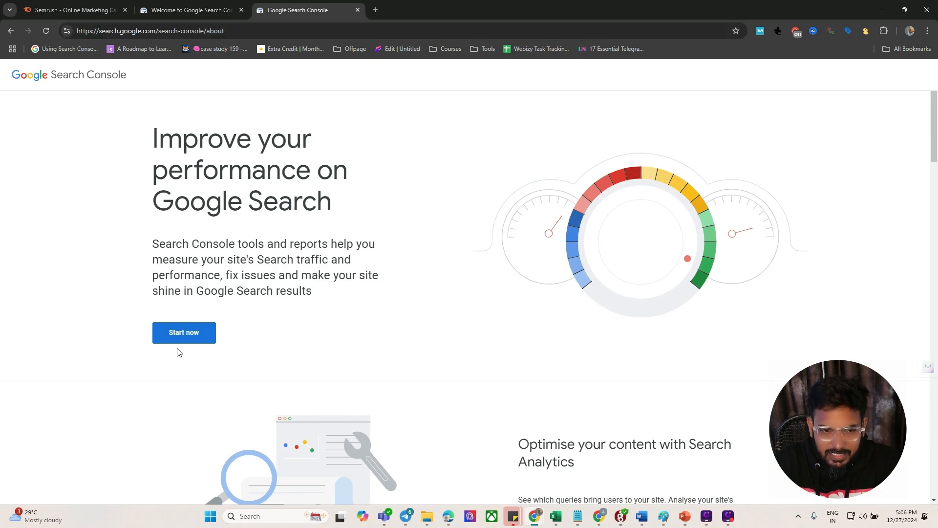
left_click(181, 335)
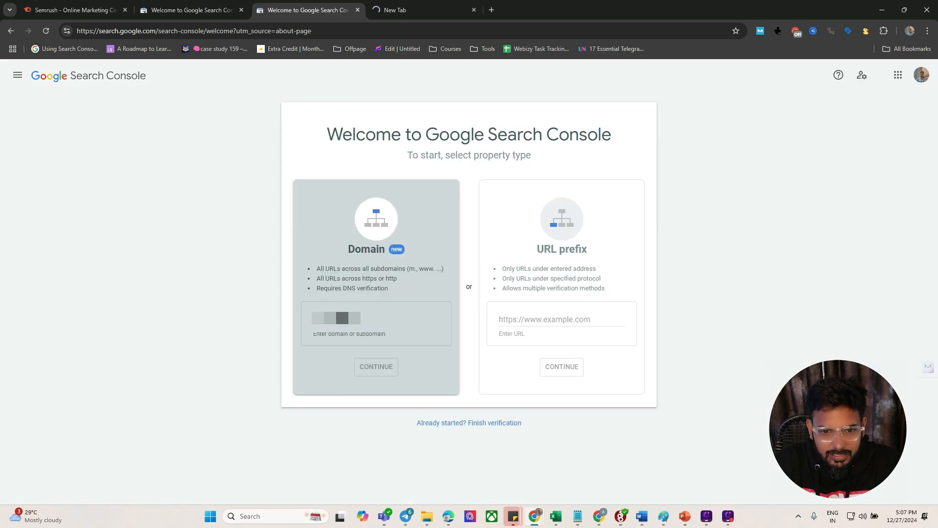
key("ctrl+v")
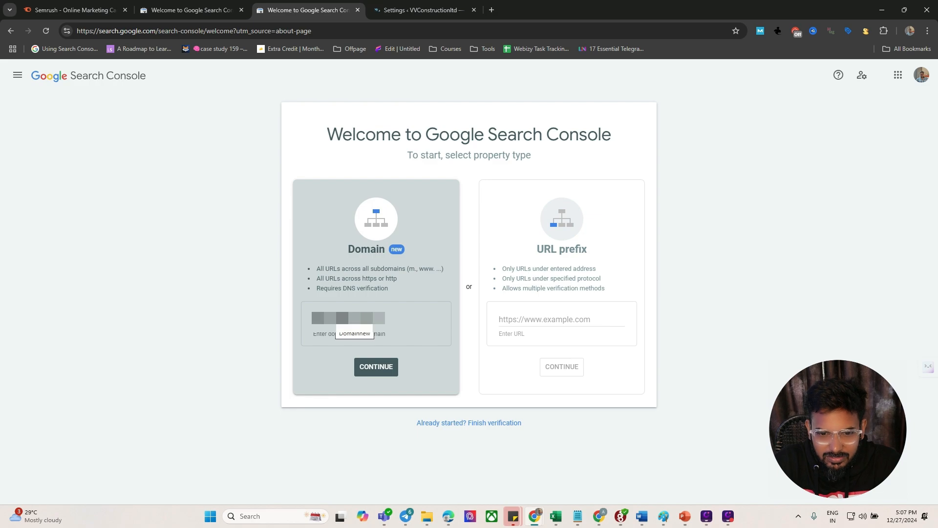
left_click(377, 366)
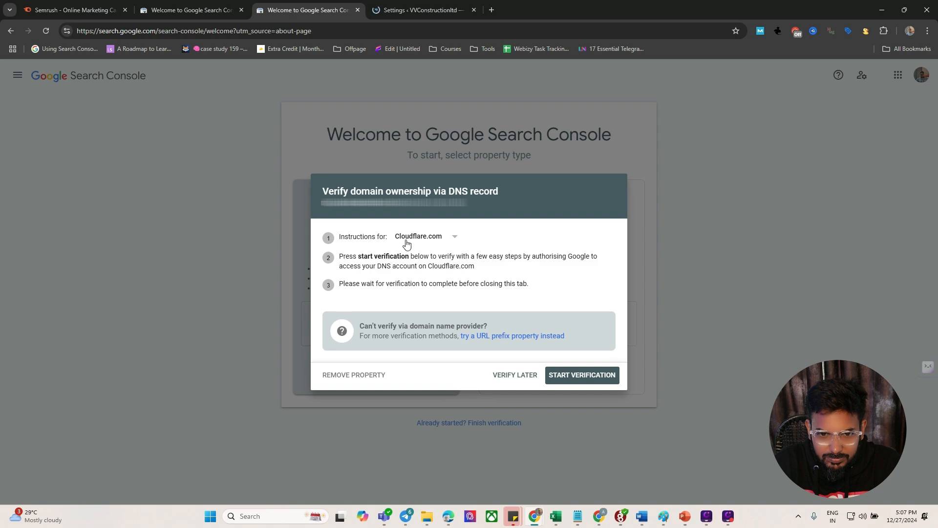
left_click(428, 239)
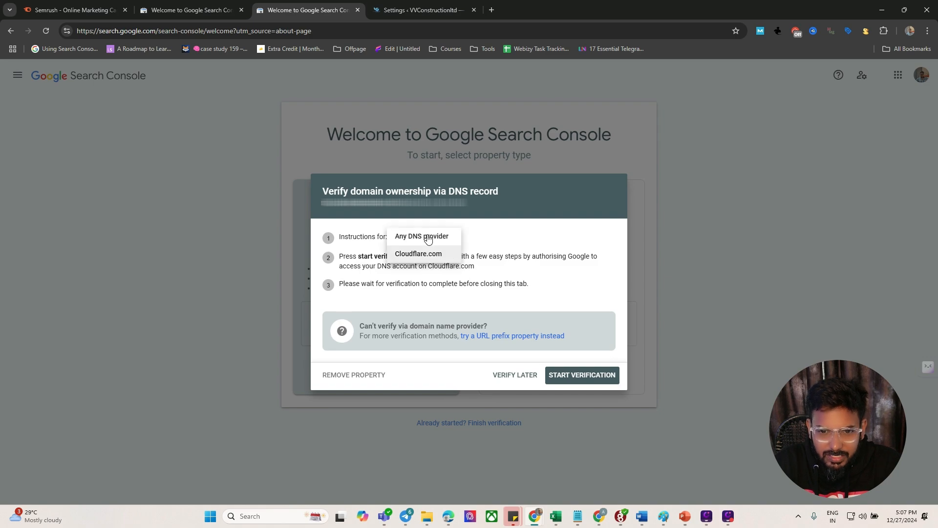
left_click(406, 256)
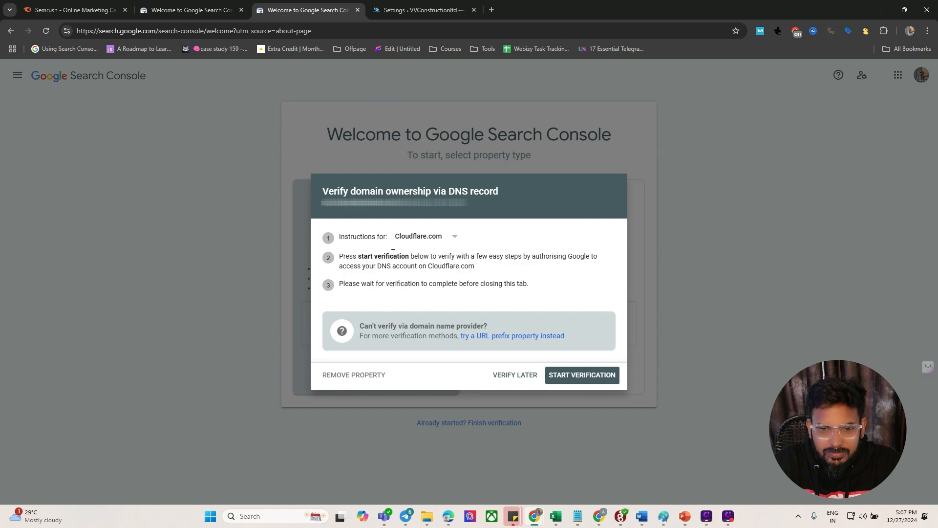
left_click(434, 240)
left_click(426, 240)
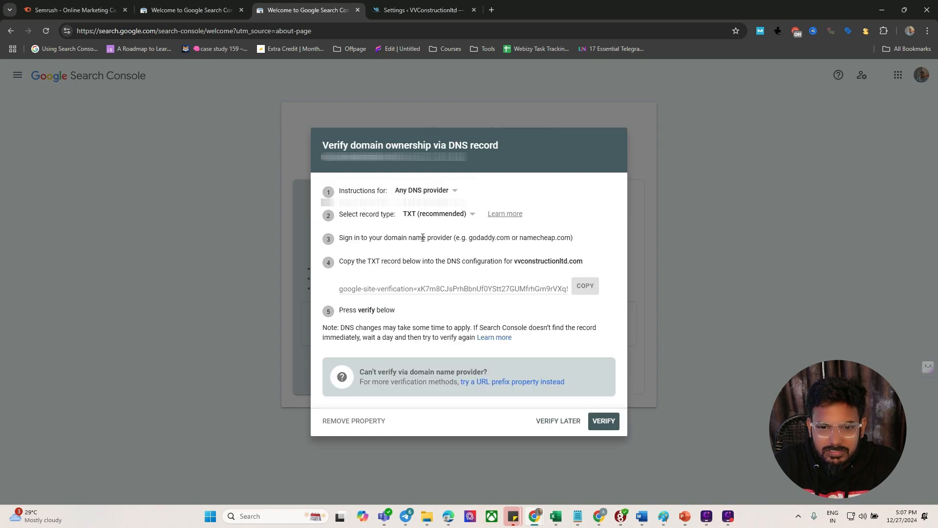
left_click(420, 192)
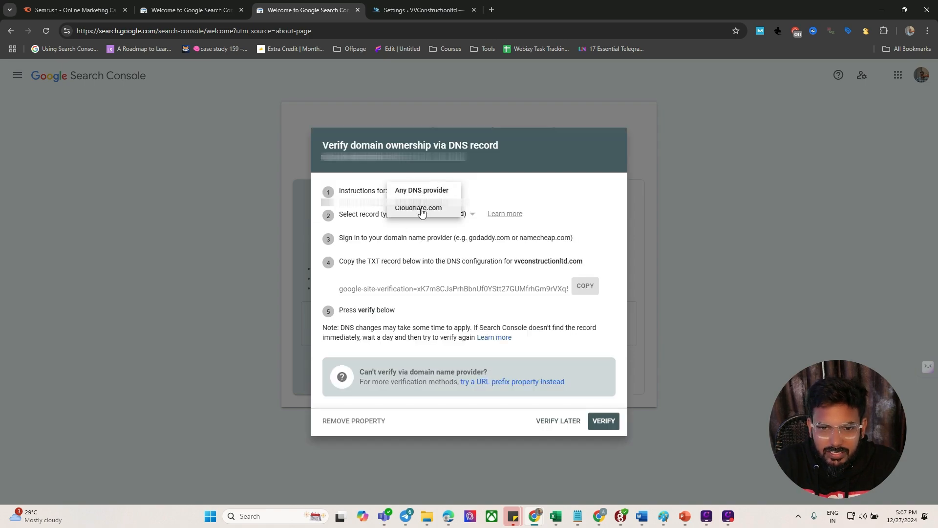
left_click(421, 210)
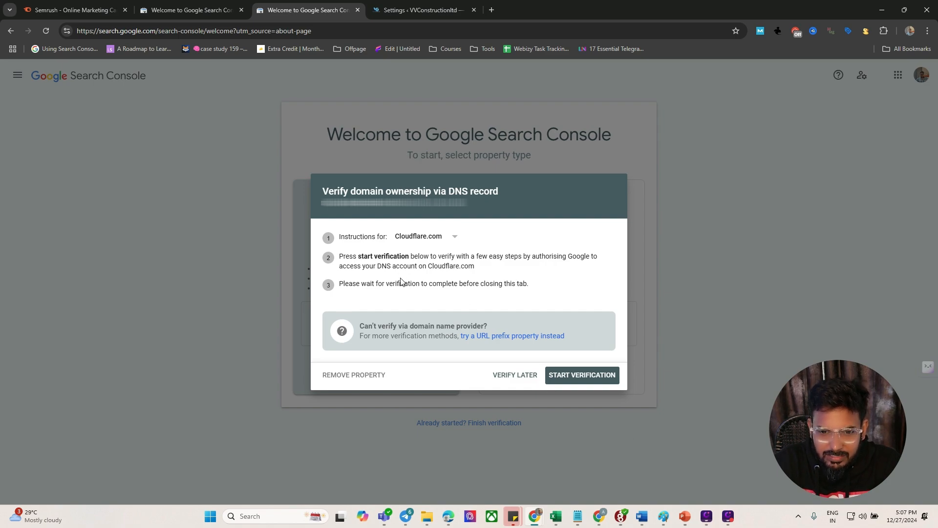
Step: Set the ownership instructions to Any DNS provider with record type TXT (recommended), and copy the TXT verification record
left_click(416, 240)
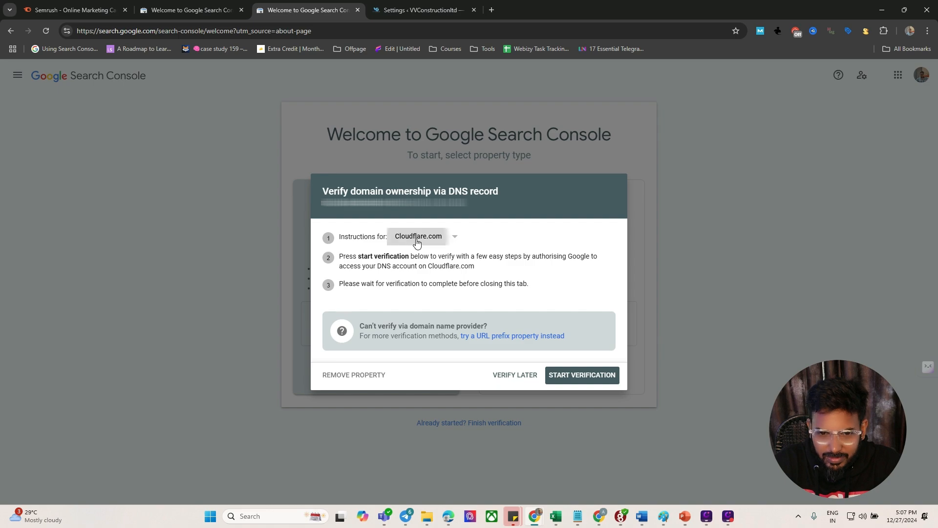
left_click(416, 241)
left_click(416, 239)
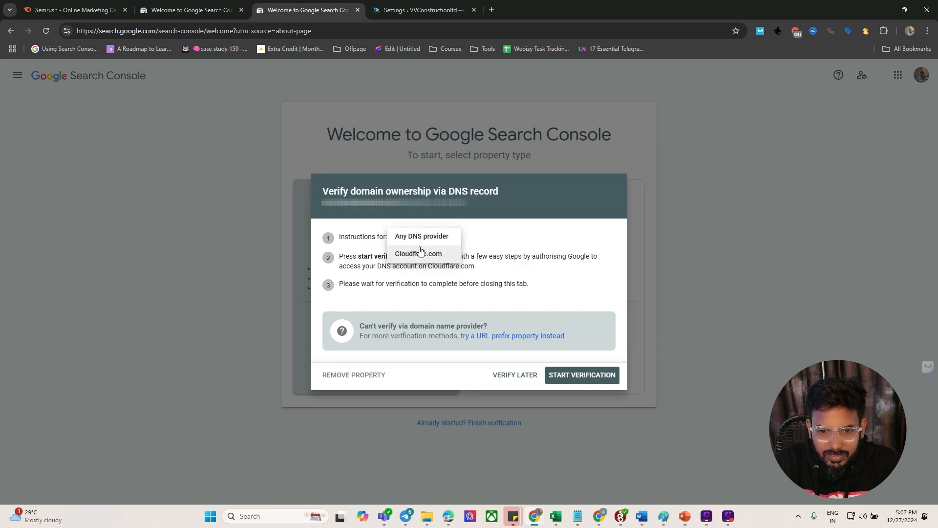
left_click(420, 235)
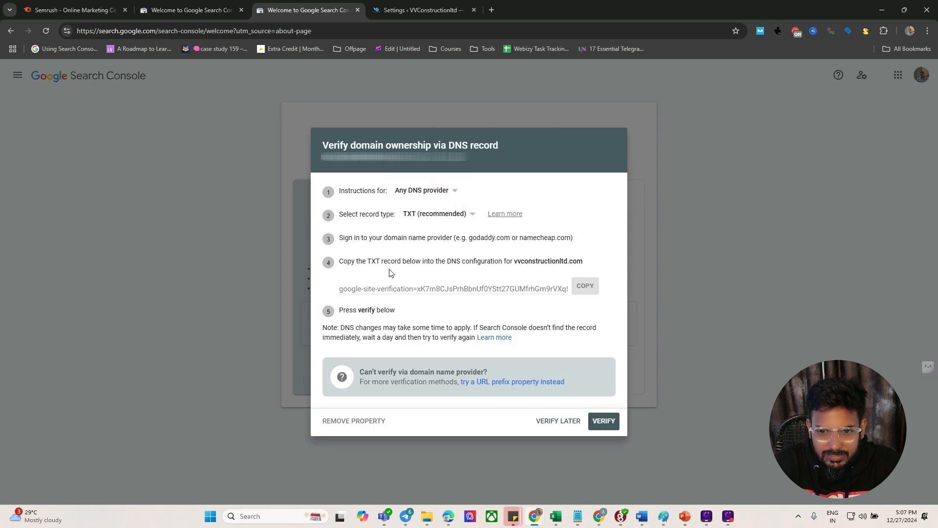
left_click(416, 218)
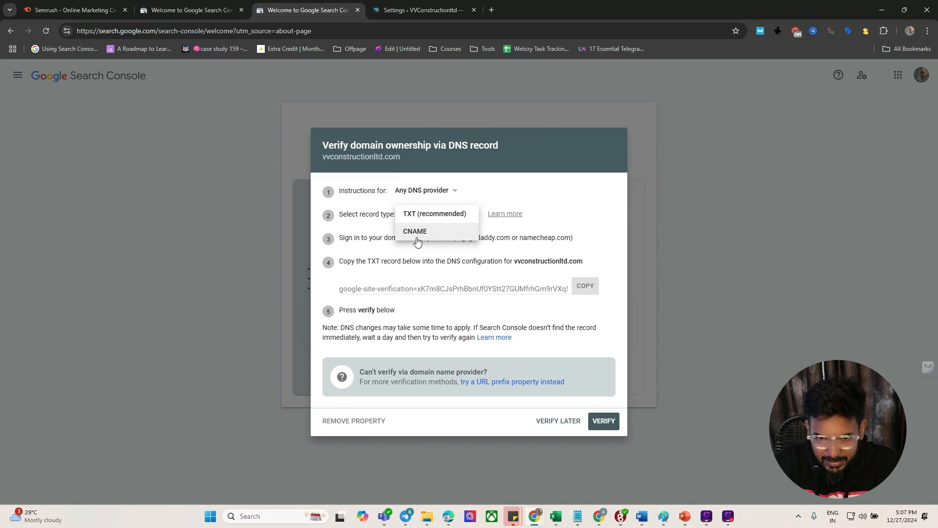
left_click(419, 216)
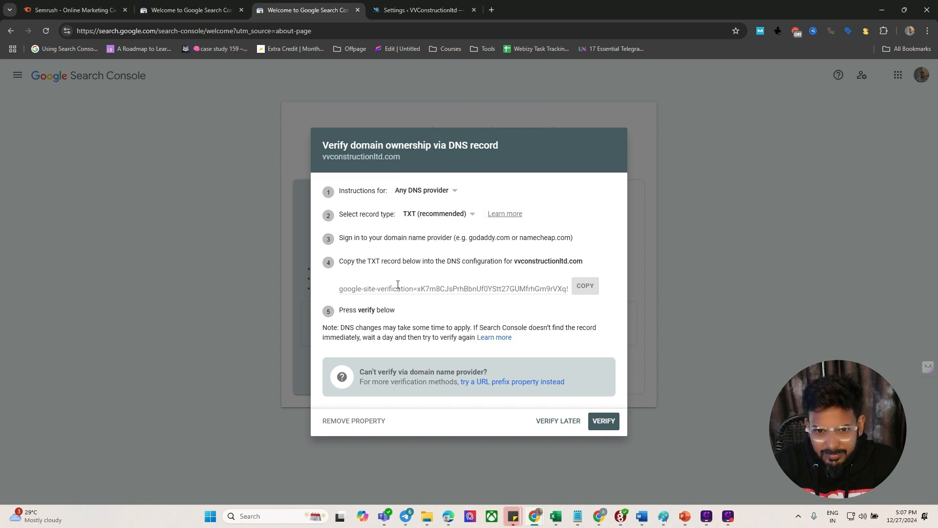
left_click(482, 289)
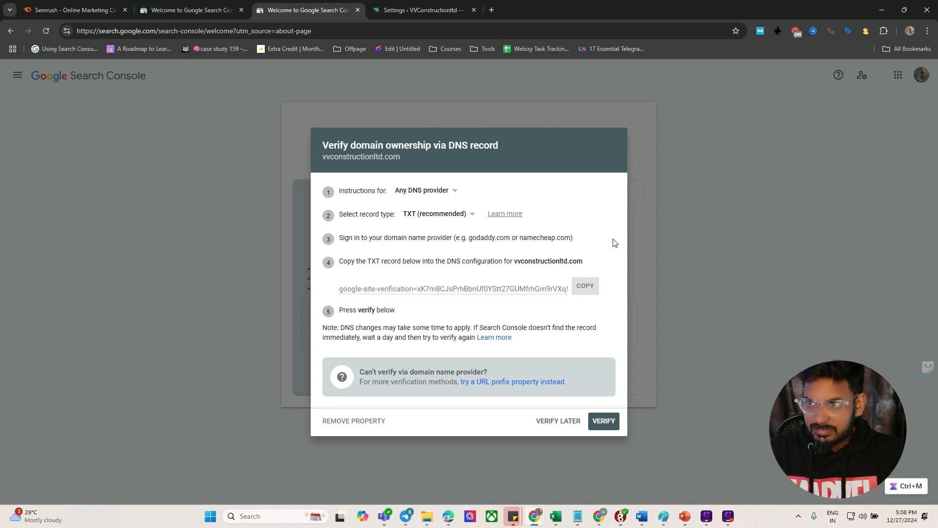
left_click(478, 294)
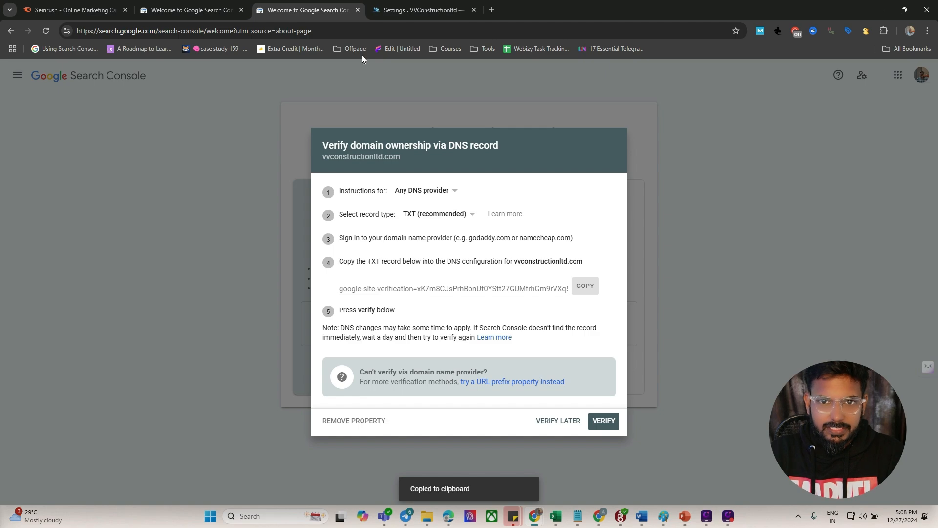
Step: Open cloudflare.com in a new browser tab and log in to the Cloudflare dashboard
left_click(404, 10)
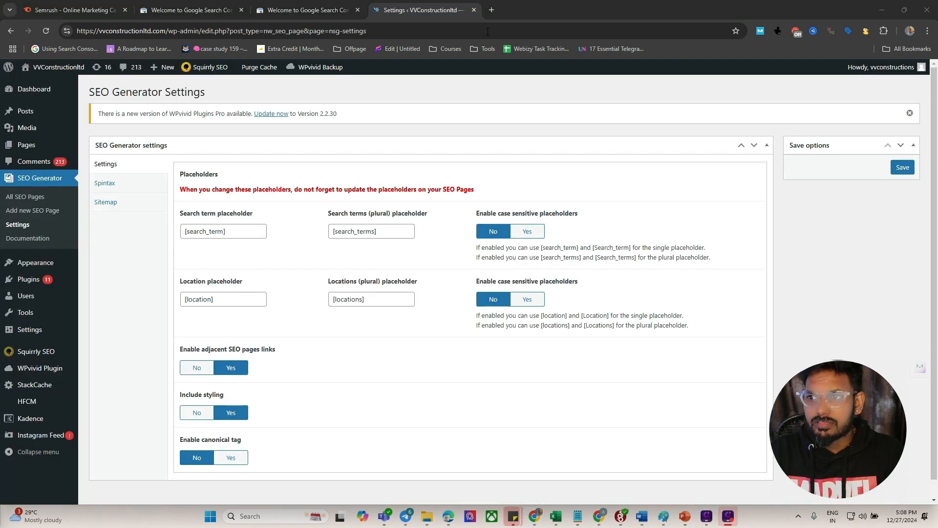
left_click(460, 12)
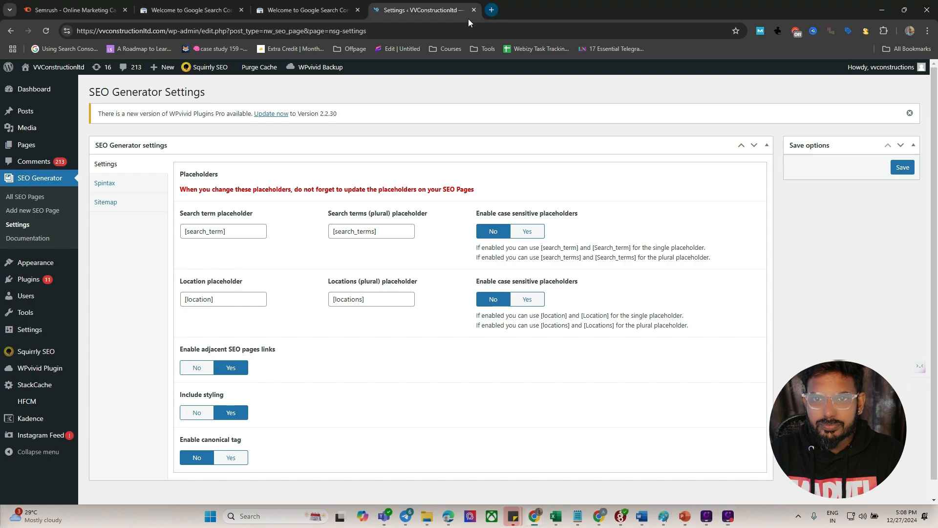
left_click(490, 10)
type("cloudflare.com")
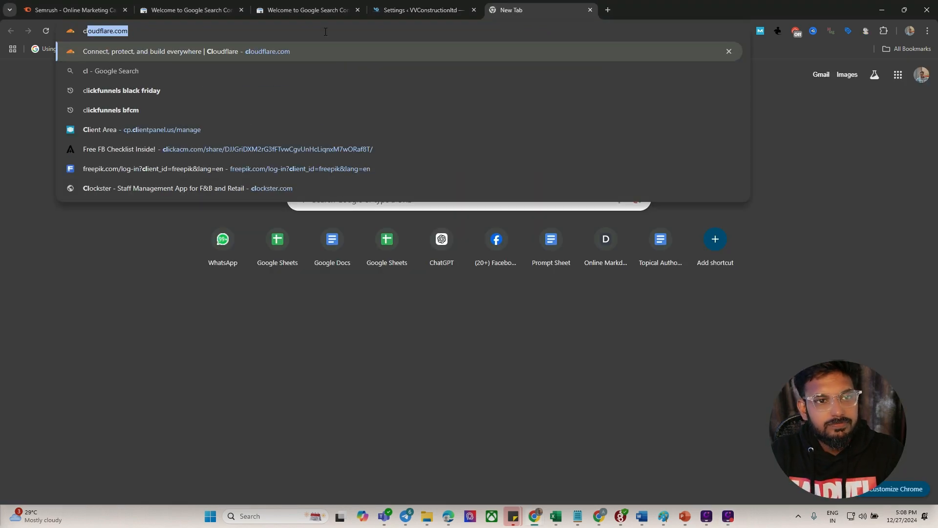
key("Return")
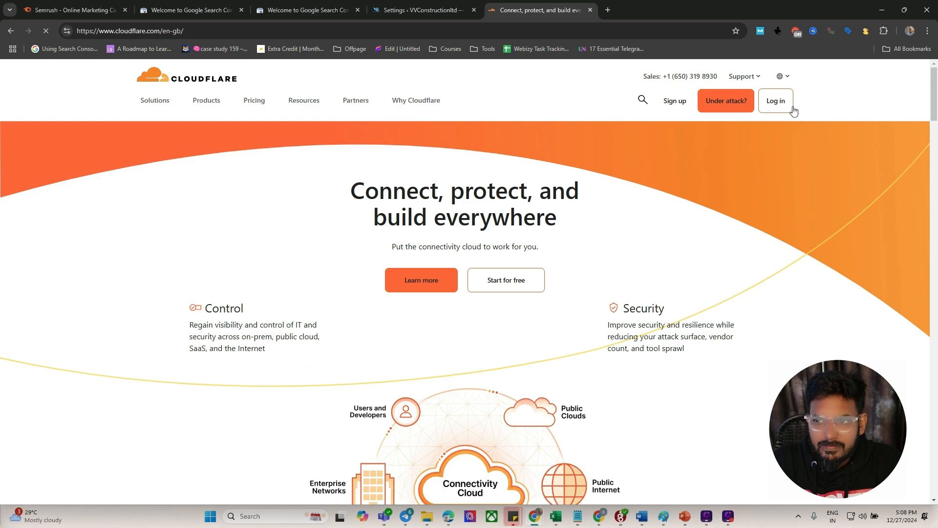
left_click(771, 105)
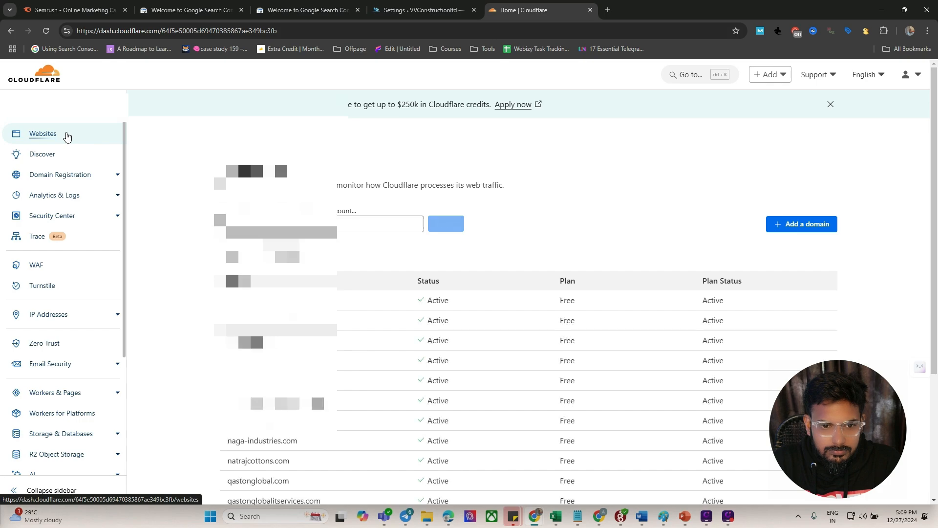
Step: Open the DNS records of the vvconstructionltd.com website in the Cloudflare account
scroll(488, 293, "down", 4)
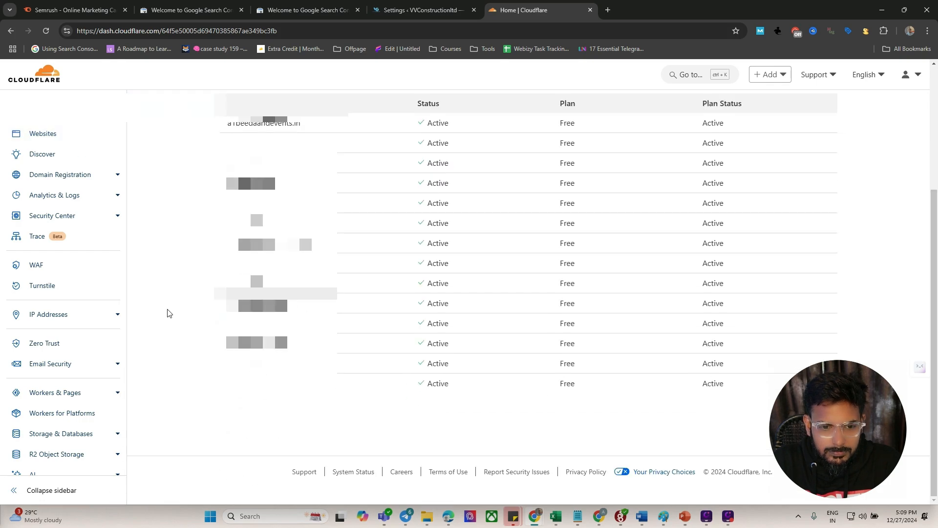
scroll(249, 244, "up", 3)
scroll(254, 318, "down", 3)
left_click(257, 364)
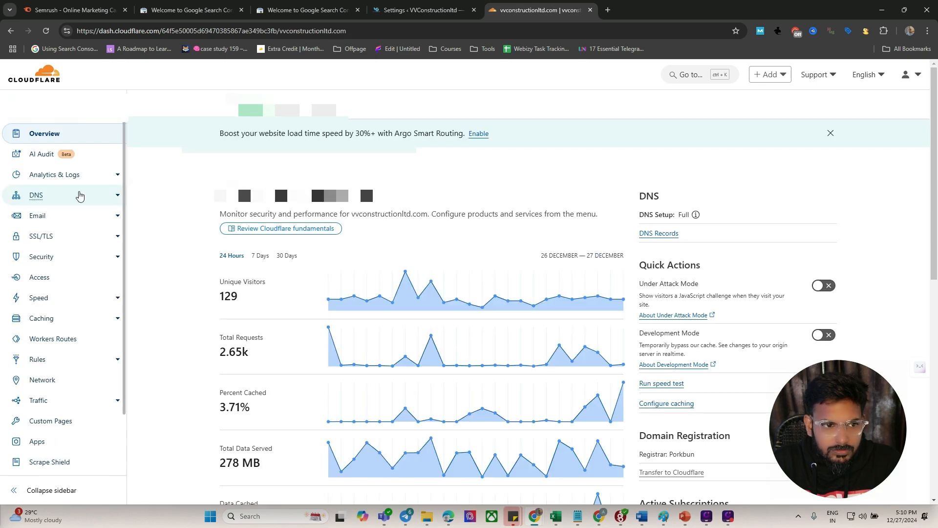
left_click(97, 198)
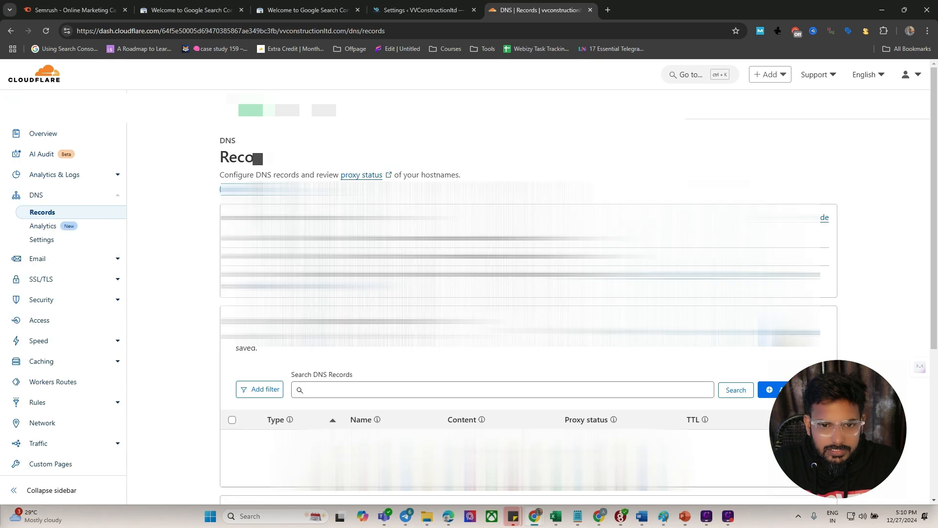
Step: Begin a new DNS record for vvconstructionltd.com and choose TXT as its type
scroll(489, 293, "down", 2)
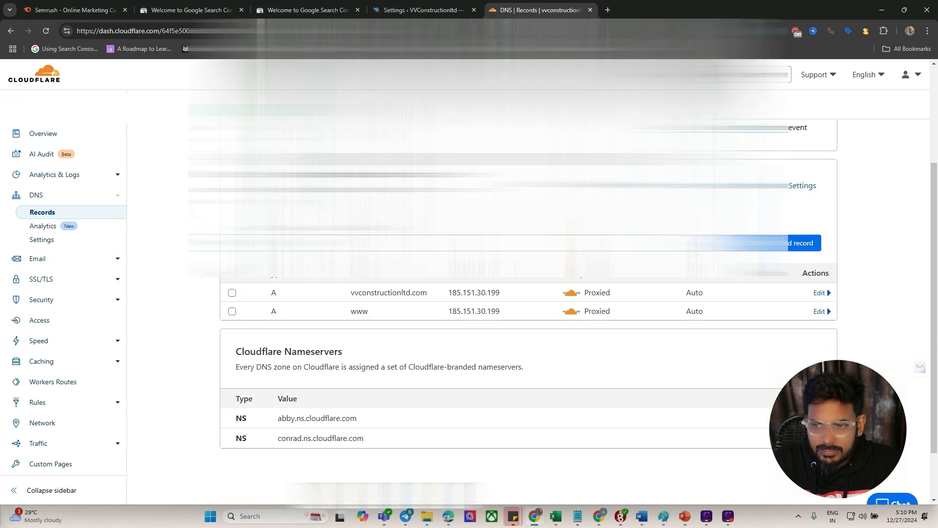
left_click(798, 248)
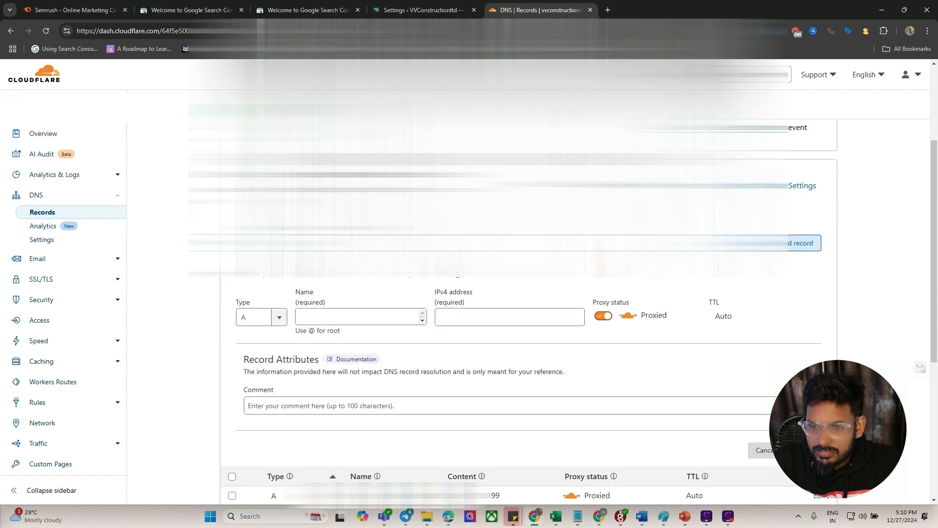
left_click(278, 319)
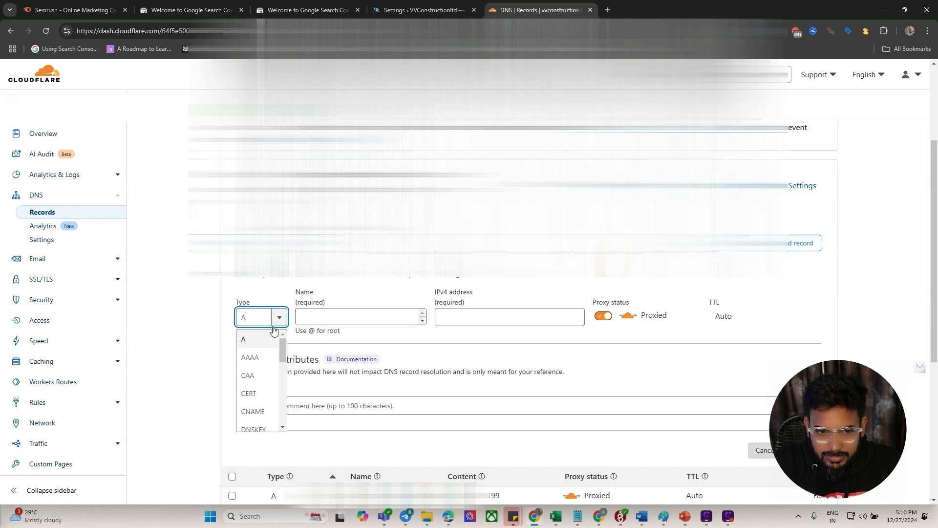
scroll(252, 391, "down", 3)
scroll(251, 408, "down", 2)
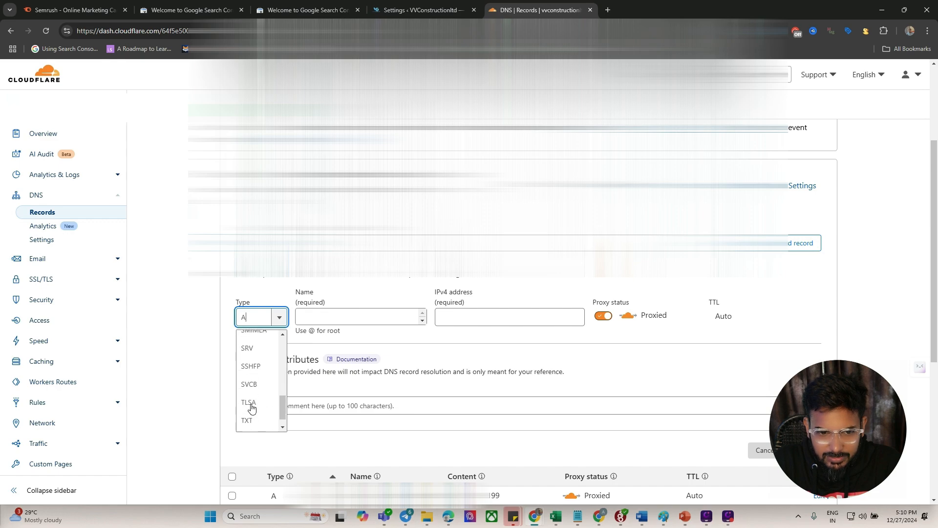
left_click(251, 419)
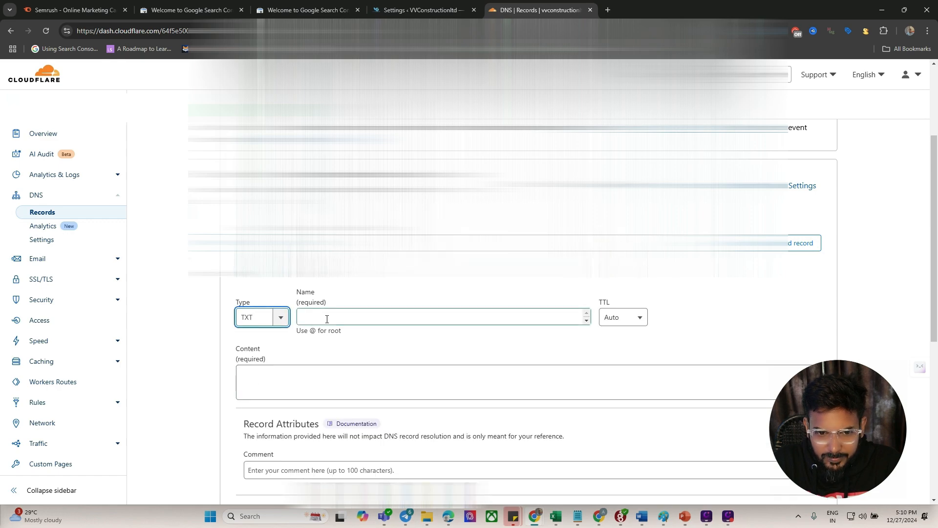
Step: Paste the Google site verification code as the TXT record's content, name the record @, and save it
left_click(311, 388)
key("ctrl+v")
left_click(337, 320)
type("@")
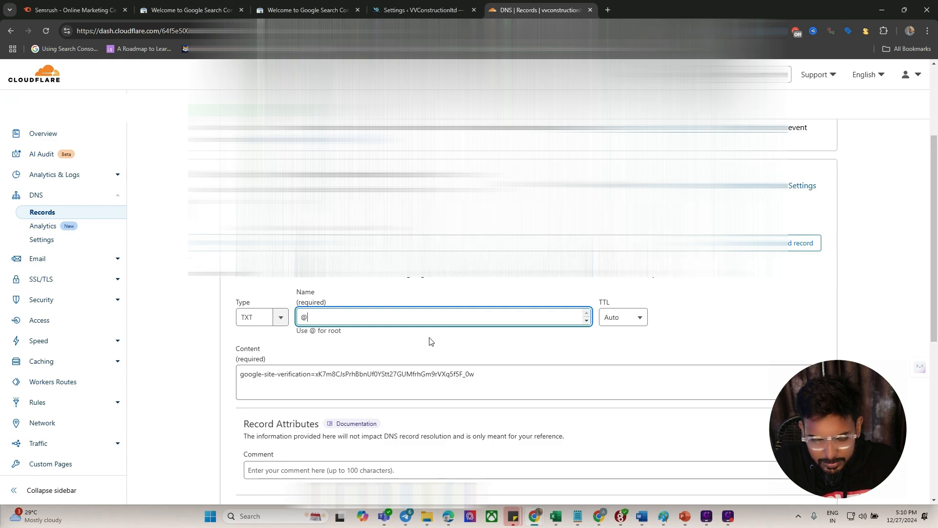
scroll(653, 329, "down", 3)
scroll(711, 330, "down", 1)
left_click(799, 271)
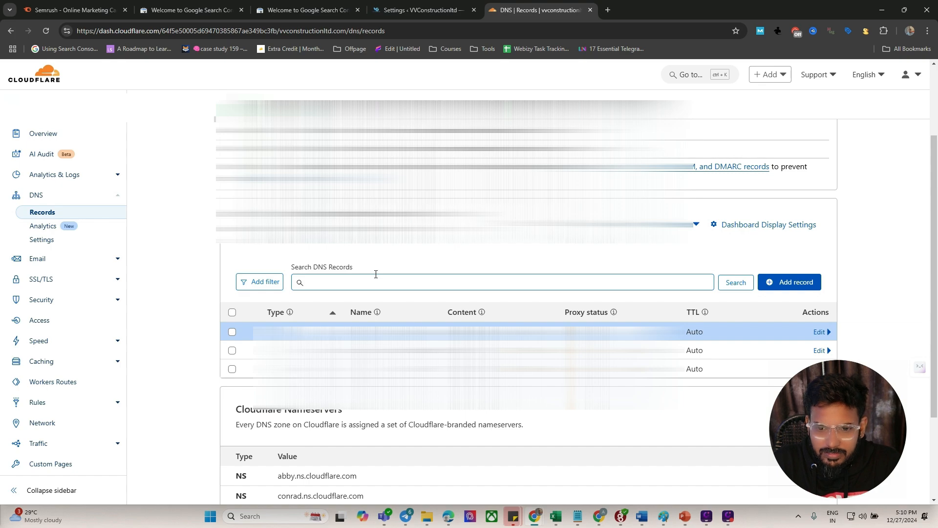
Step: Return to Google Search Console, verify ownership of the domain, and go to the verified property
scroll(376, 274, "up", 5)
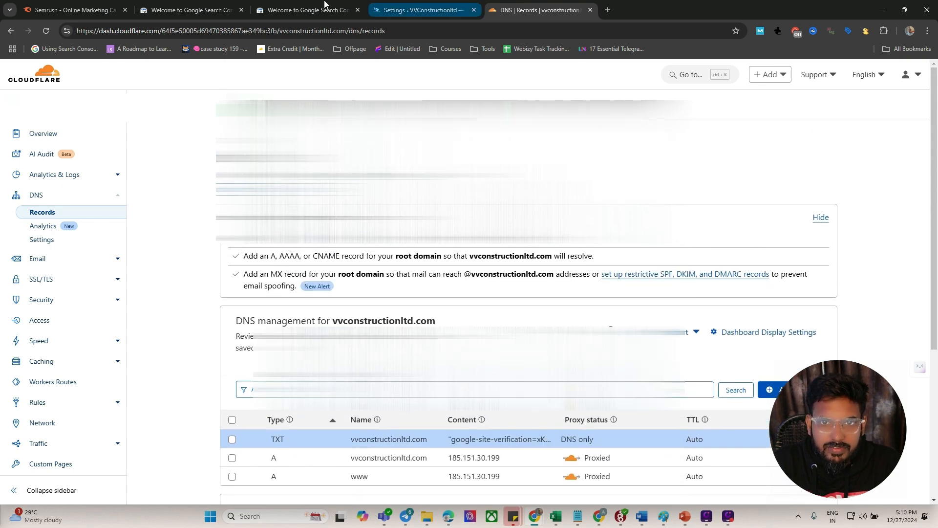
left_click(306, 6)
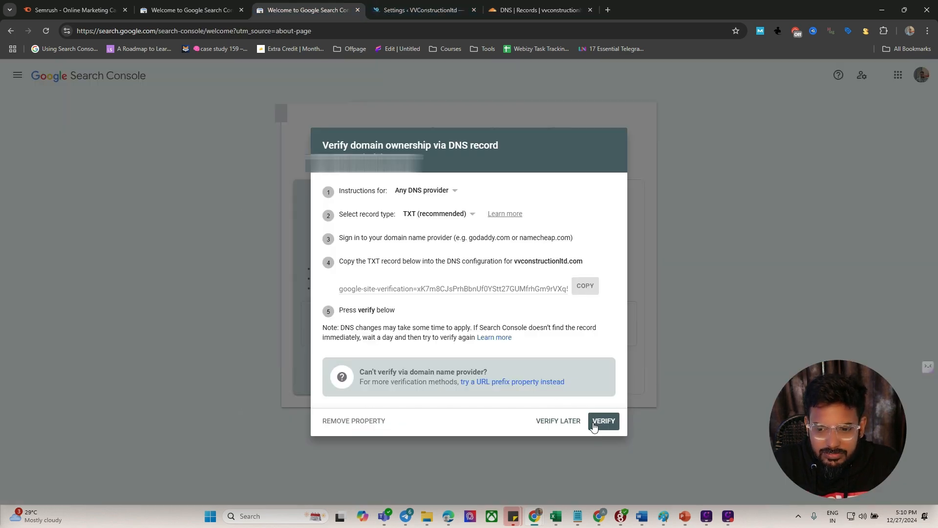
left_click(602, 477)
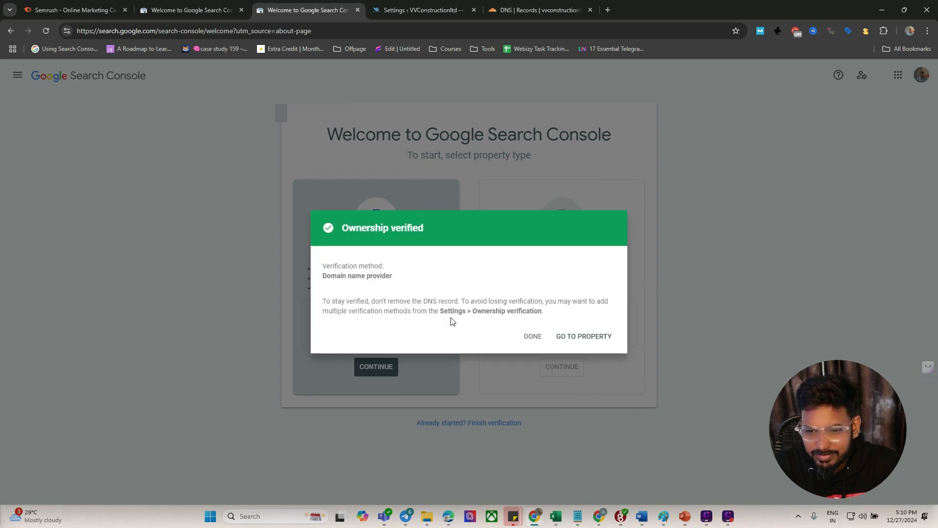
left_click(570, 336)
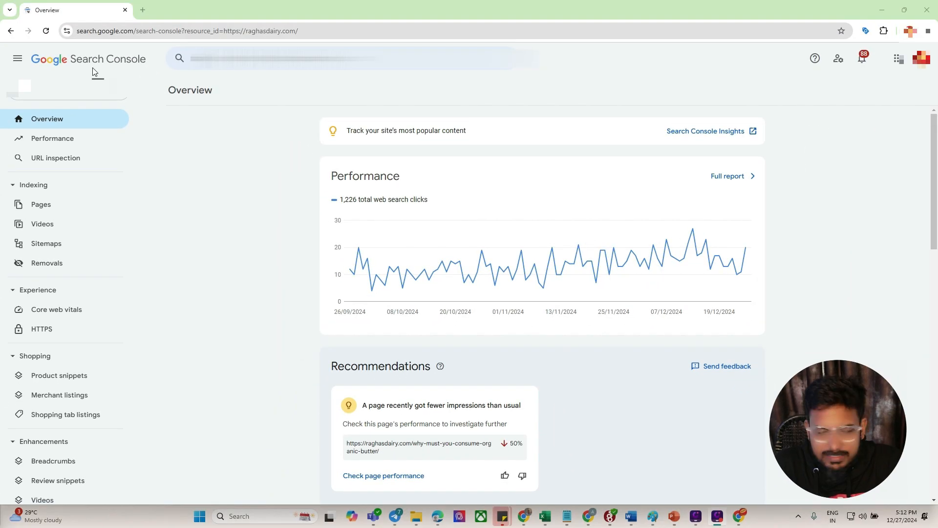
Step: Open the full performance report of raghasdairy.com and view it for 24 hours, 7 days and 28 days
left_click(63, 123)
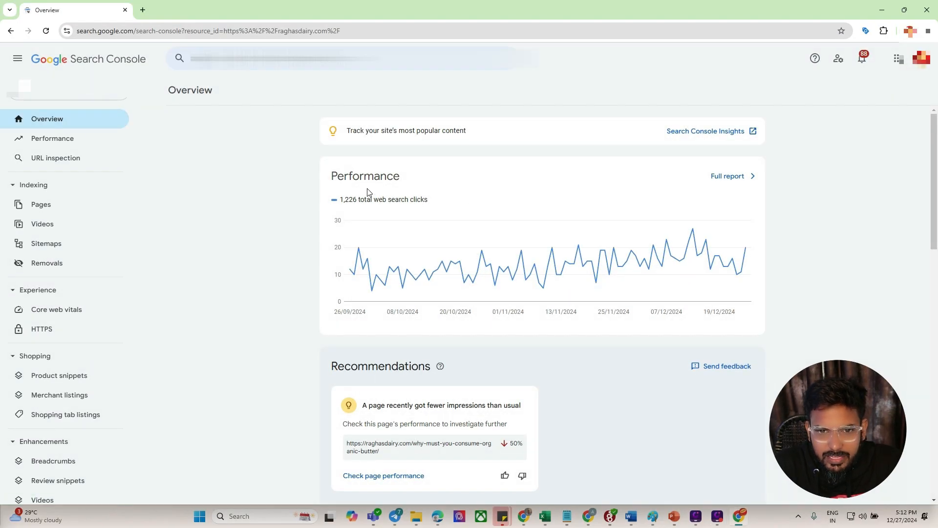
left_click(730, 177)
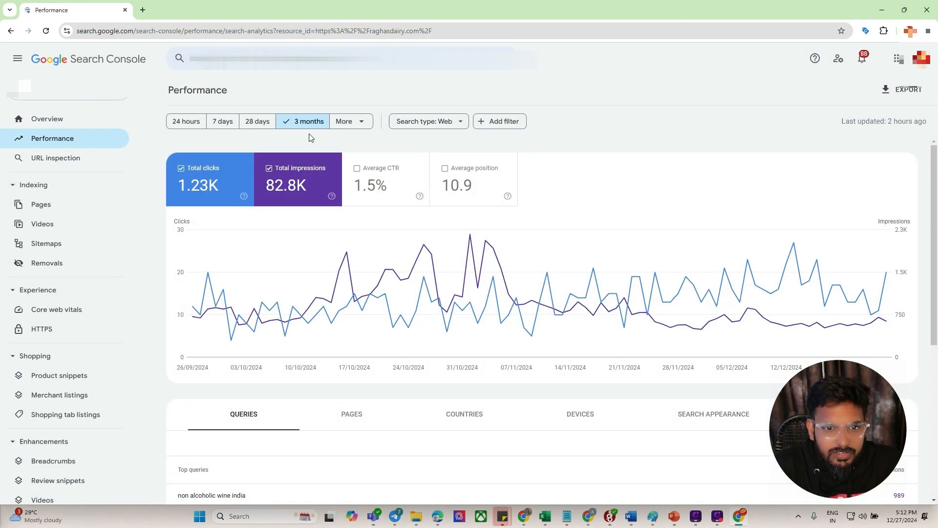
left_click(203, 125)
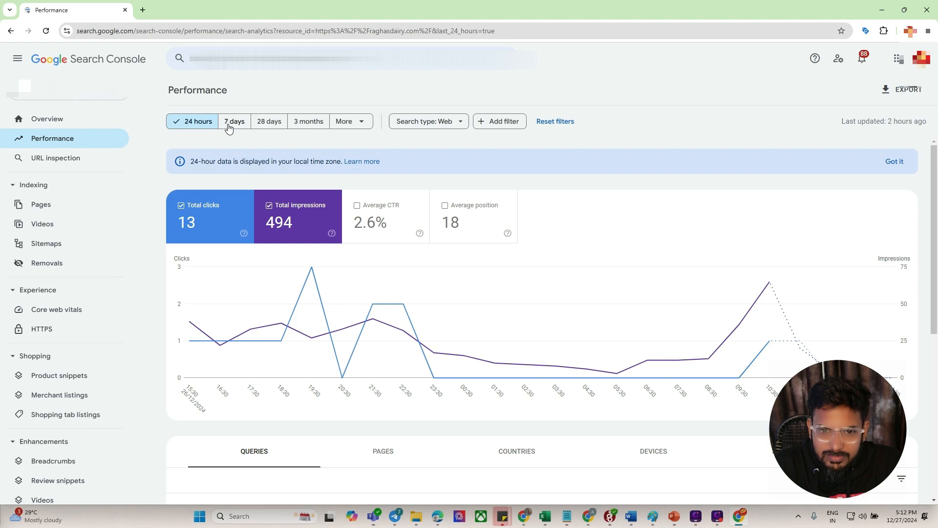
left_click(232, 122)
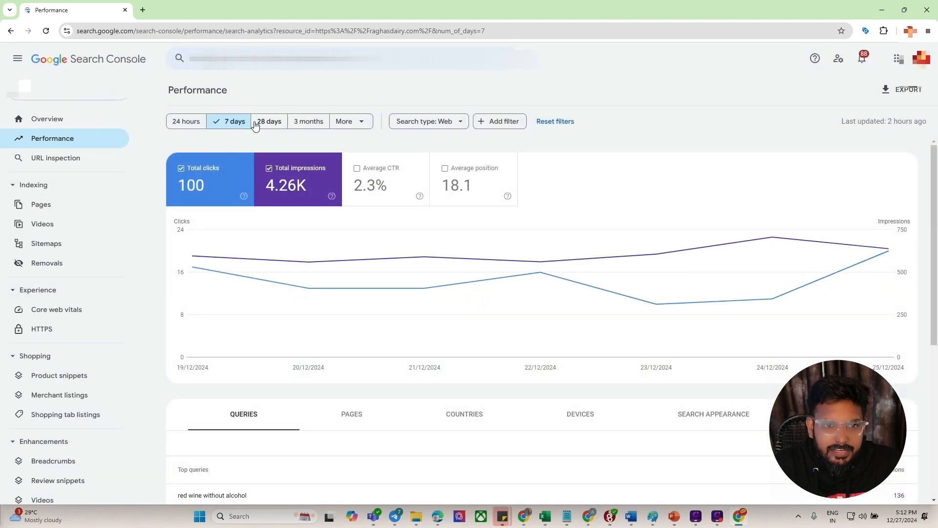
left_click(265, 126)
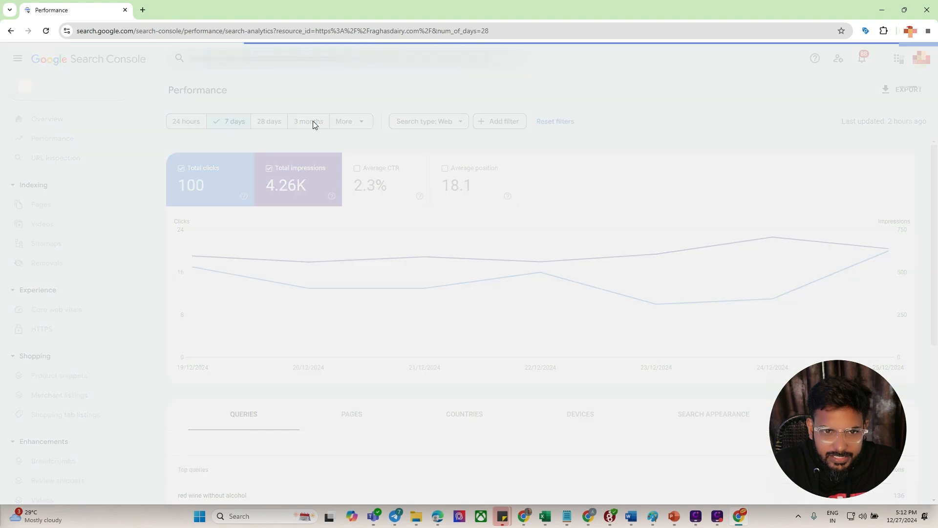
Step: Set the performance report's date range to the last 12 months
left_click(346, 124)
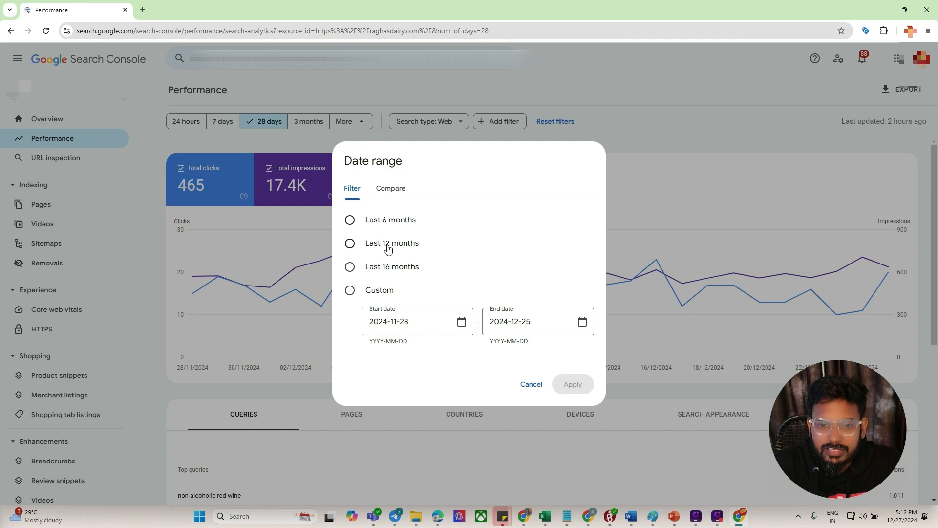
left_click(388, 247)
left_click(587, 389)
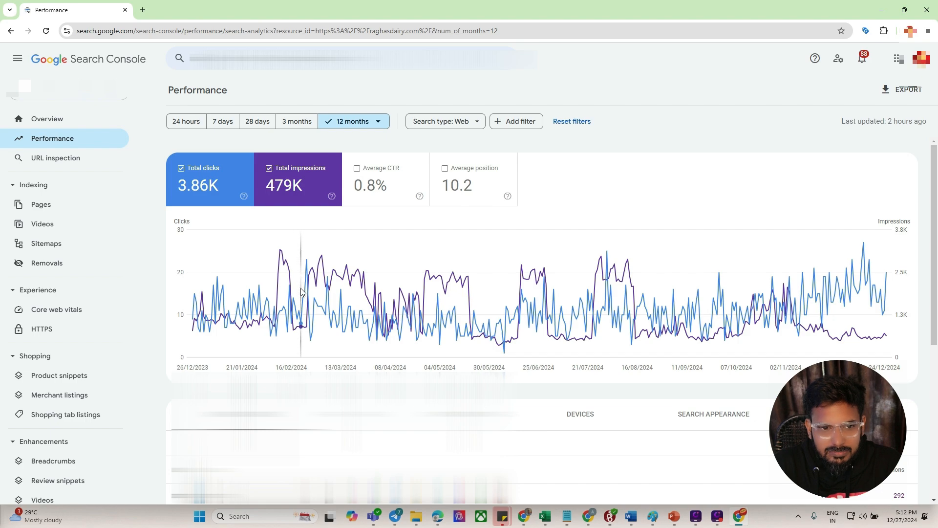
Step: Show 250 rows per page in the queries table and look through the clicks and impressions of the queries
scroll(497, 234, "down", 2)
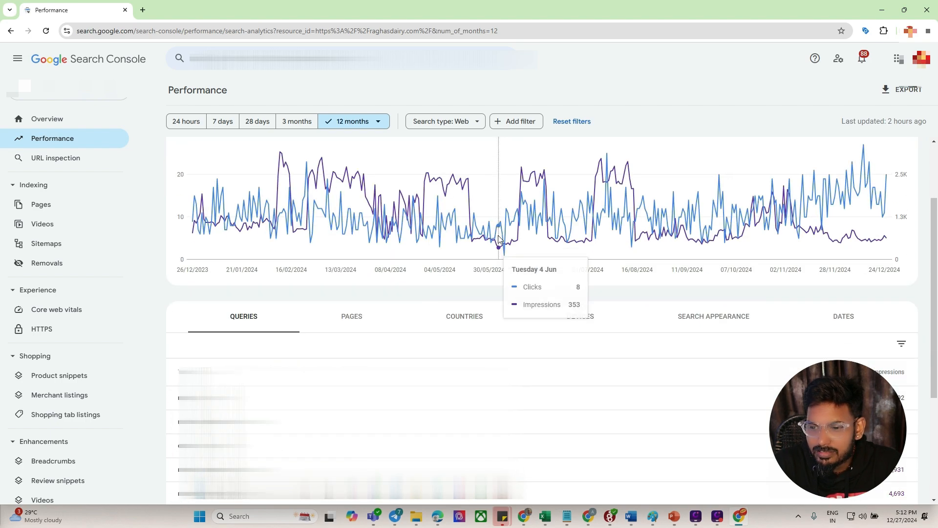
scroll(497, 234, "up", 2)
scroll(500, 239, "down", 3)
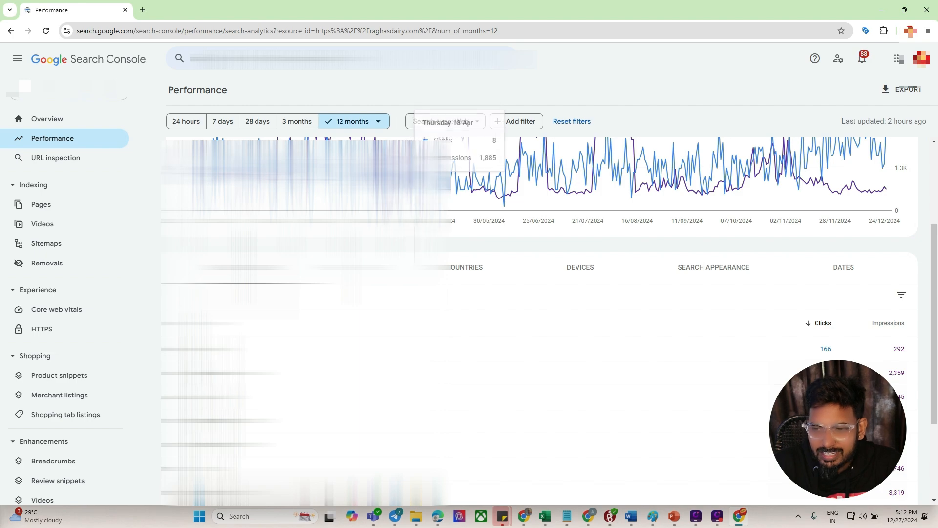
scroll(499, 239, "down", 3)
scroll(500, 239, "up", 1)
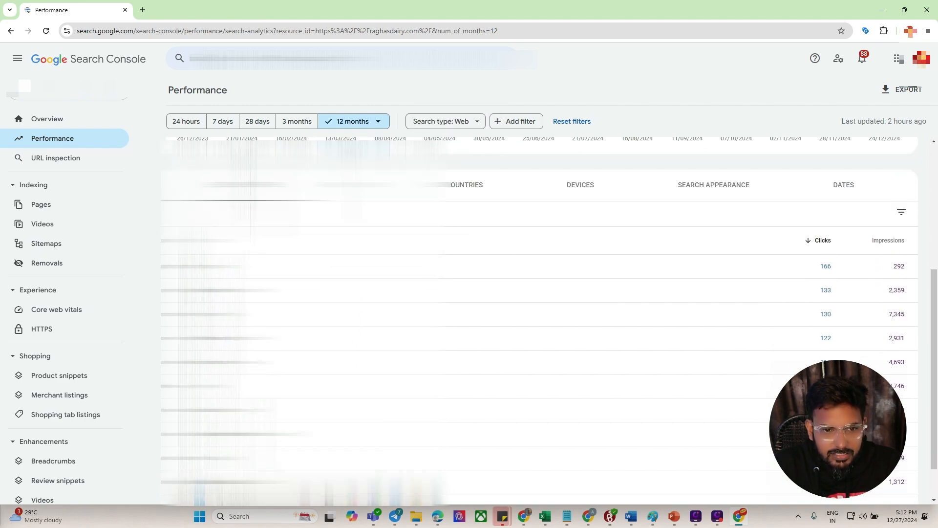
scroll(701, 230, "down", 1)
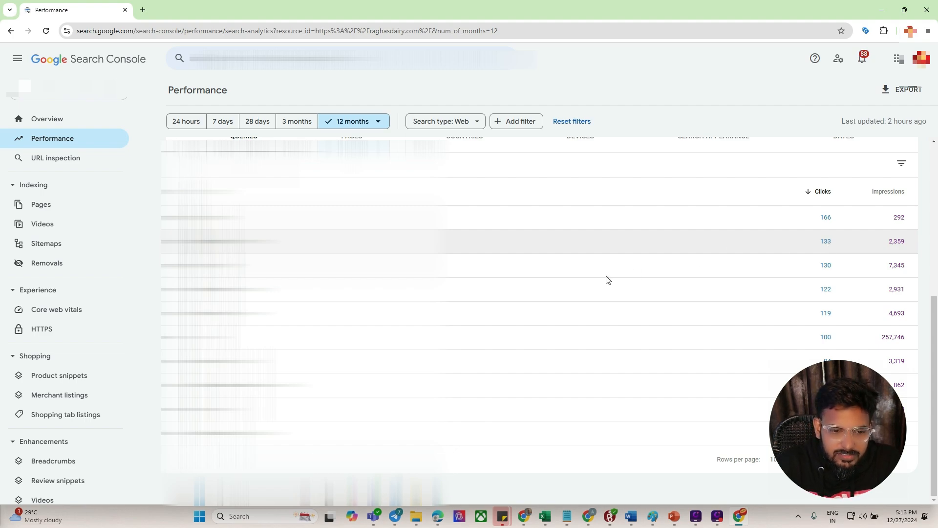
left_click_drag(829, 426, 568, 496)
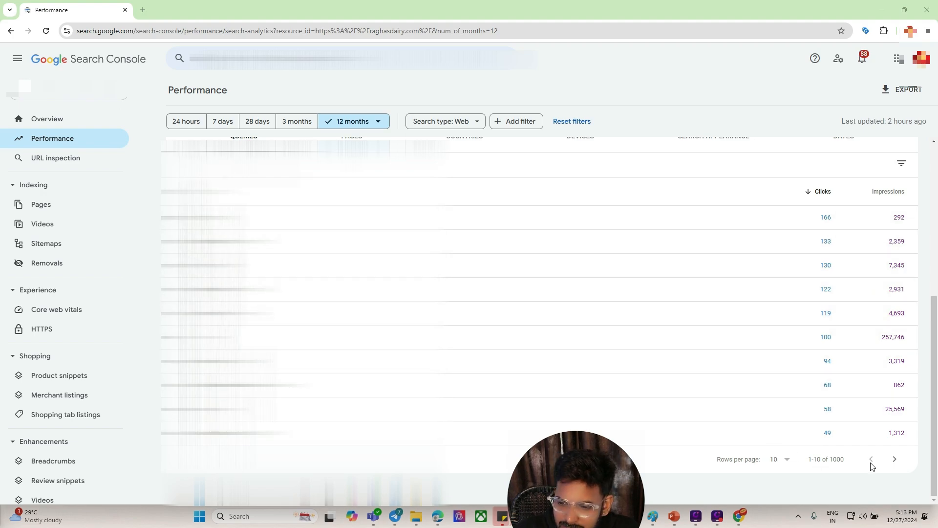
left_click(784, 460)
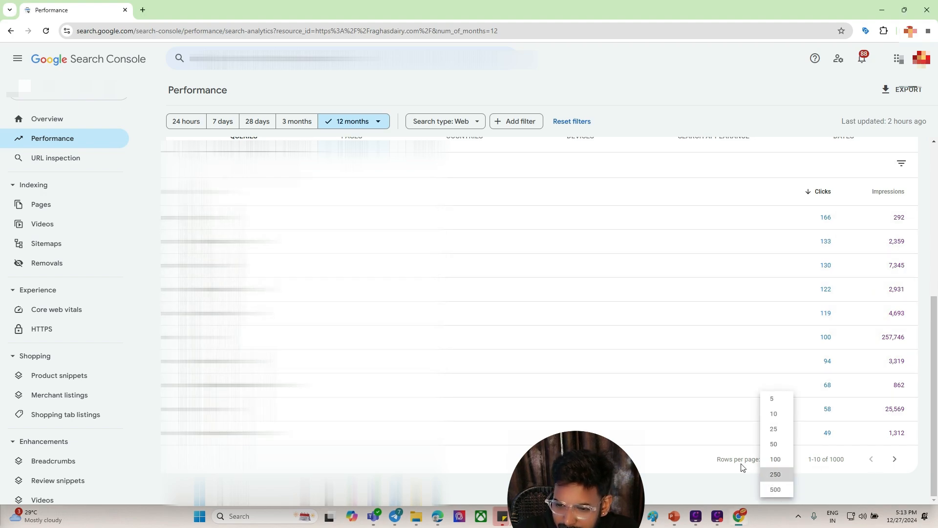
left_click(774, 475)
scroll(601, 340, "down", 5)
scroll(602, 340, "down", 10)
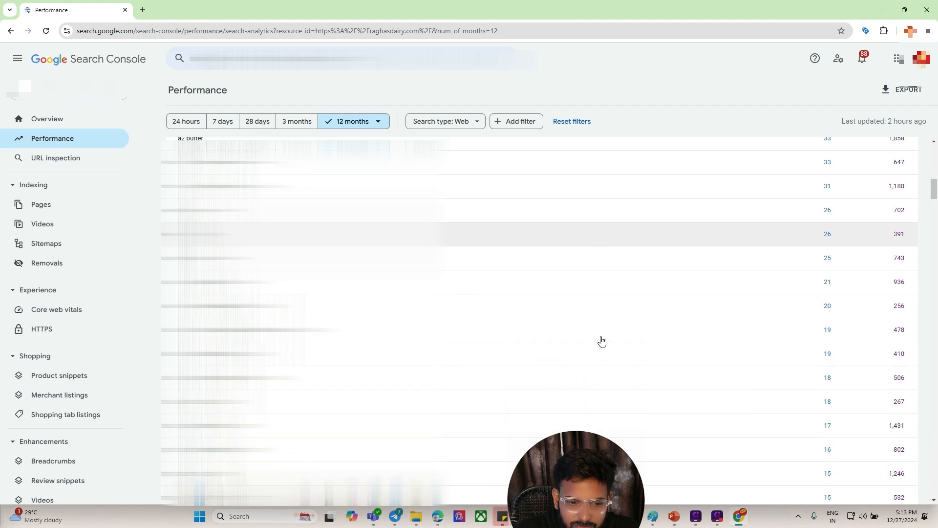
scroll(601, 341, "up", 15)
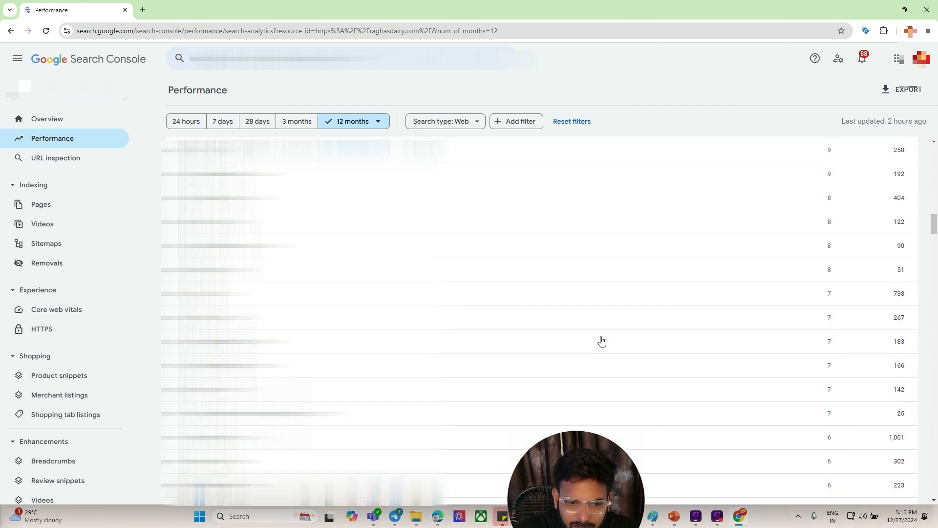
scroll(307, 313, "down", 2)
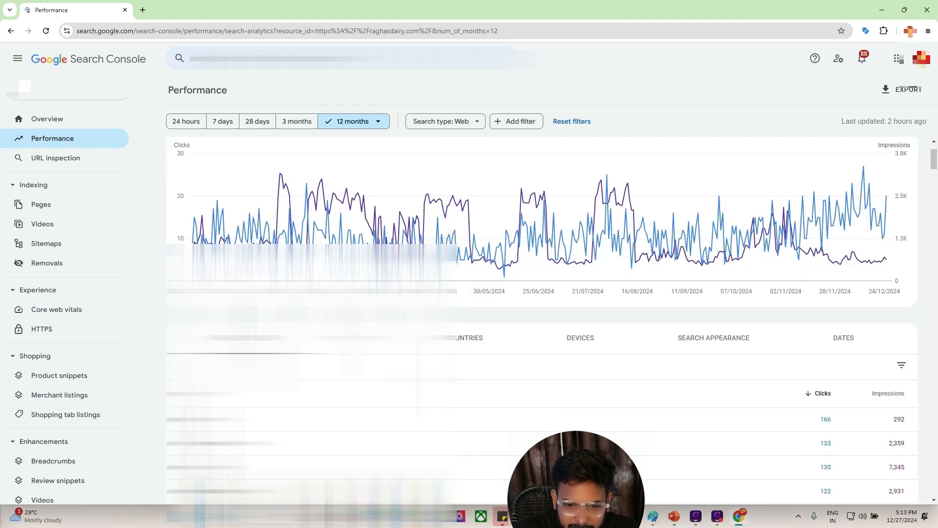
Step: Break the 12-month performance data down by page and review the clicks and impressions of the top pages
left_click(352, 317)
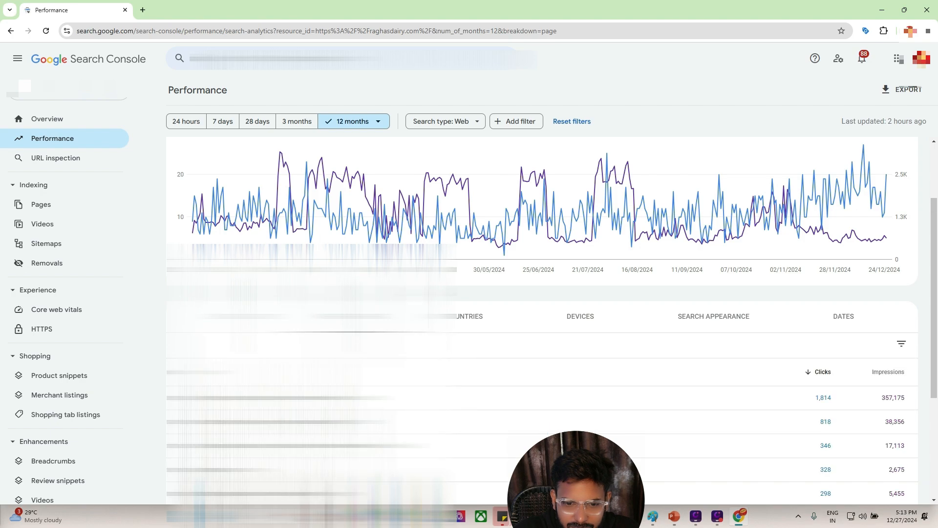
scroll(352, 302, "down", 3)
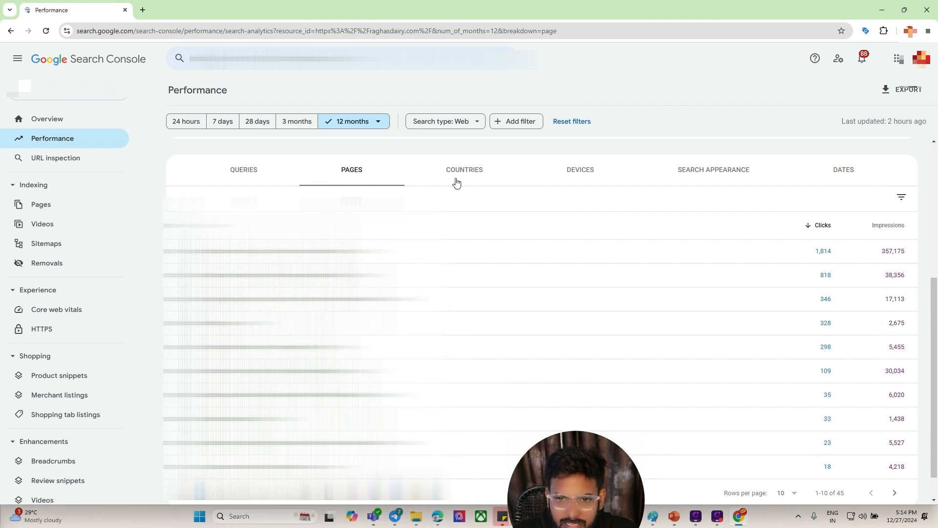
scroll(635, 293, "down", 1)
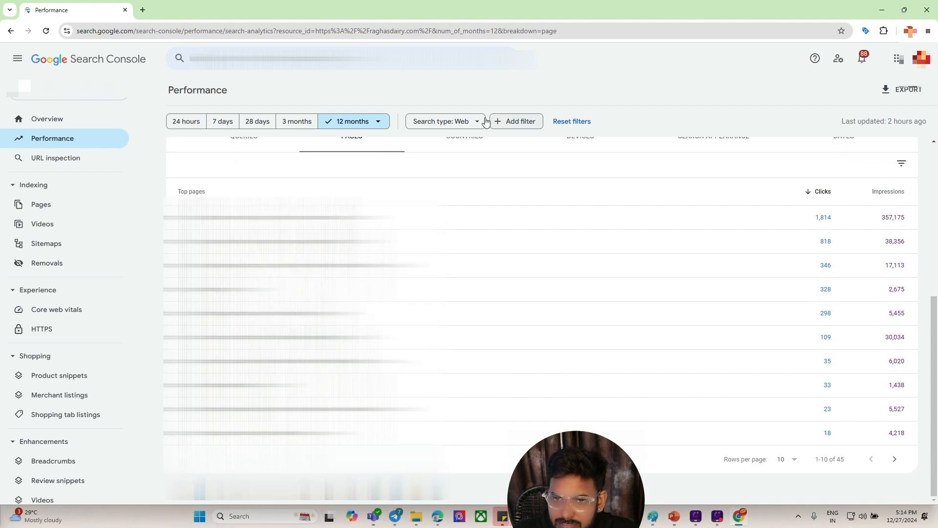
scroll(456, 345, "up", 4)
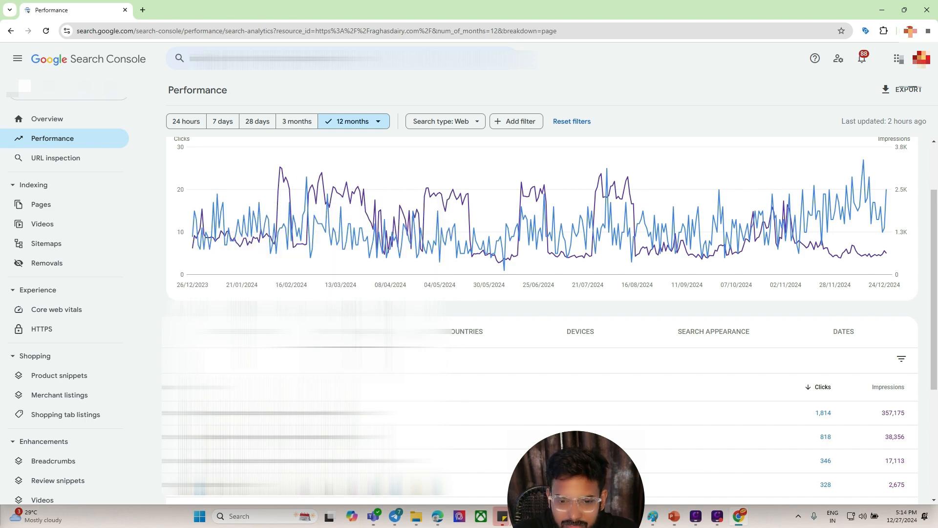
Step: Export the 12-month performance report as CSV and open the downloaded zip archive
left_click(904, 90)
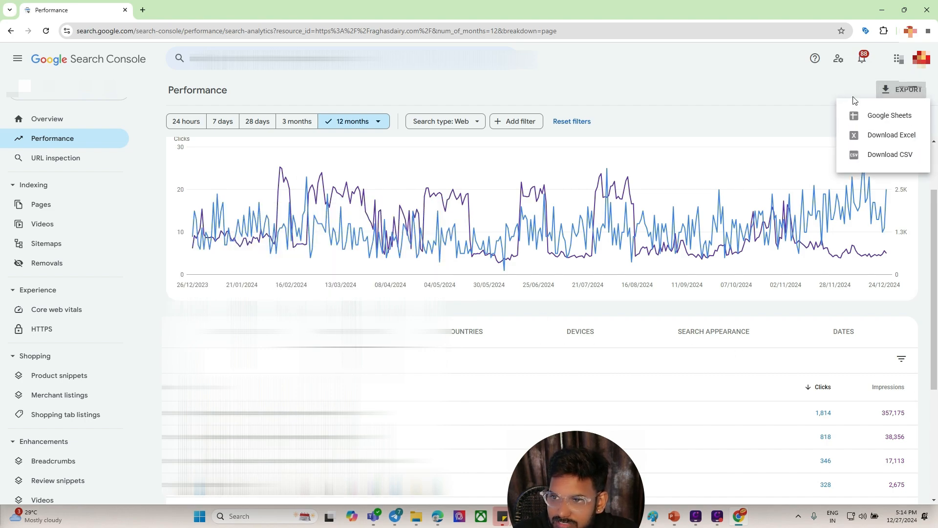
left_click(873, 156)
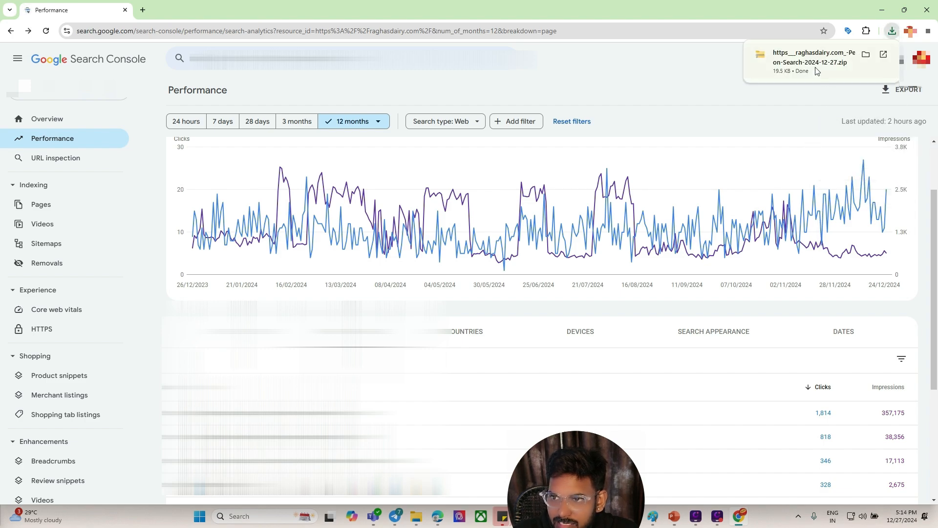
left_click(808, 66)
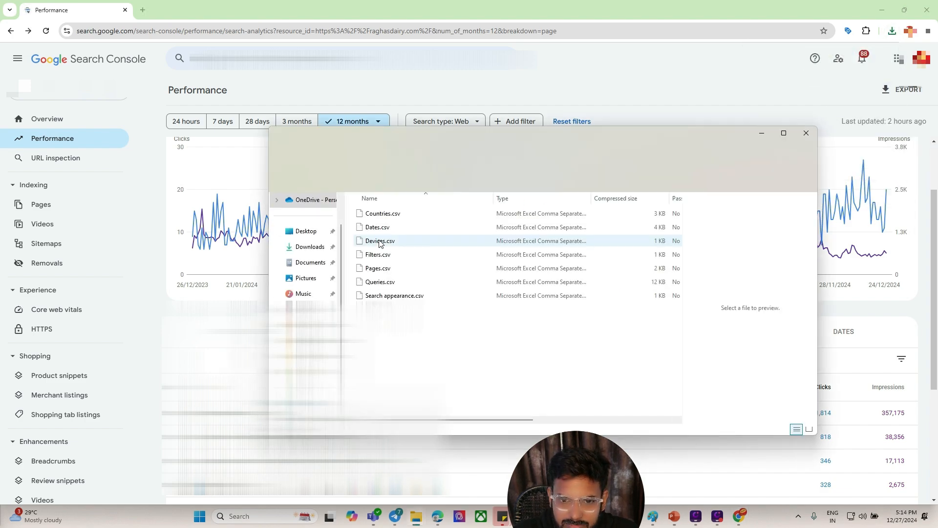
Step: Open Search appearance.csv and Pages.csv from the exported archive, examine their CTR columns, and return to the performance report
left_click(375, 297)
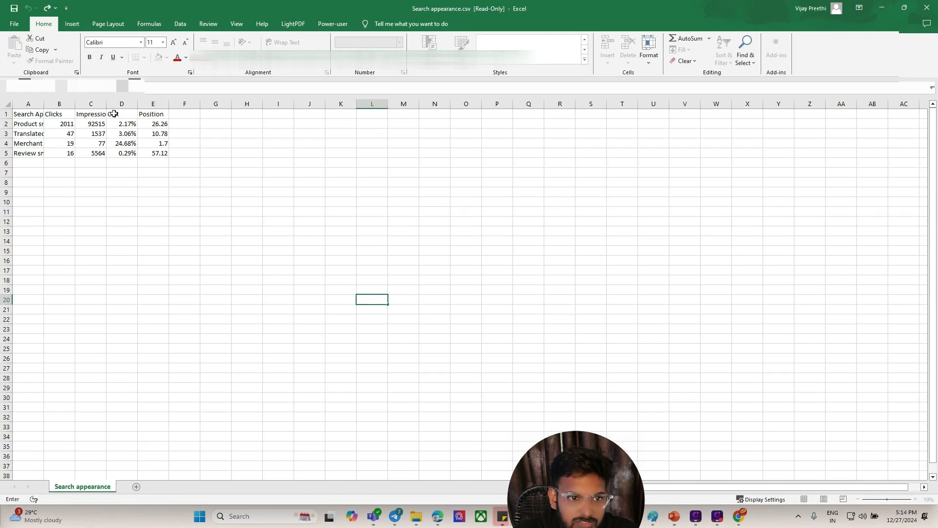
left_click_drag(119, 115, 123, 158)
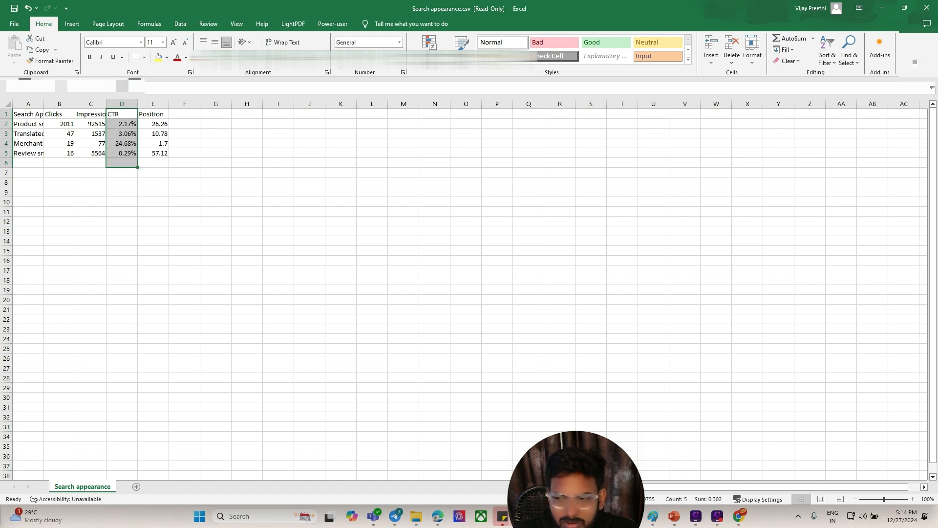
left_click_drag(849, 26, 780, 227)
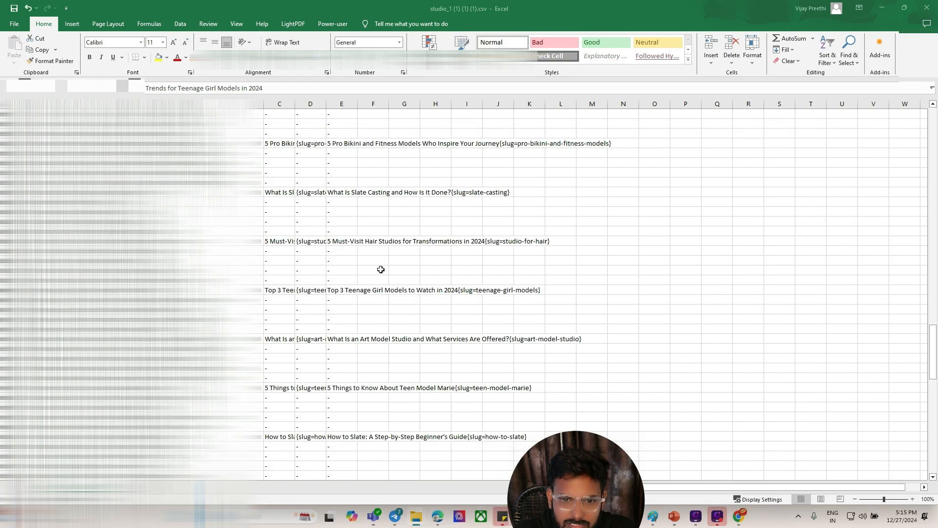
left_click(380, 269)
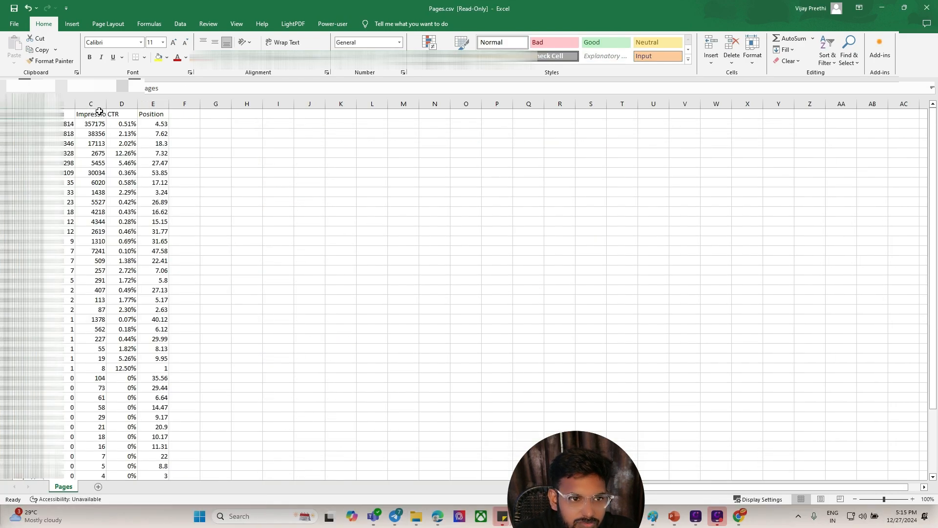
left_click(125, 125)
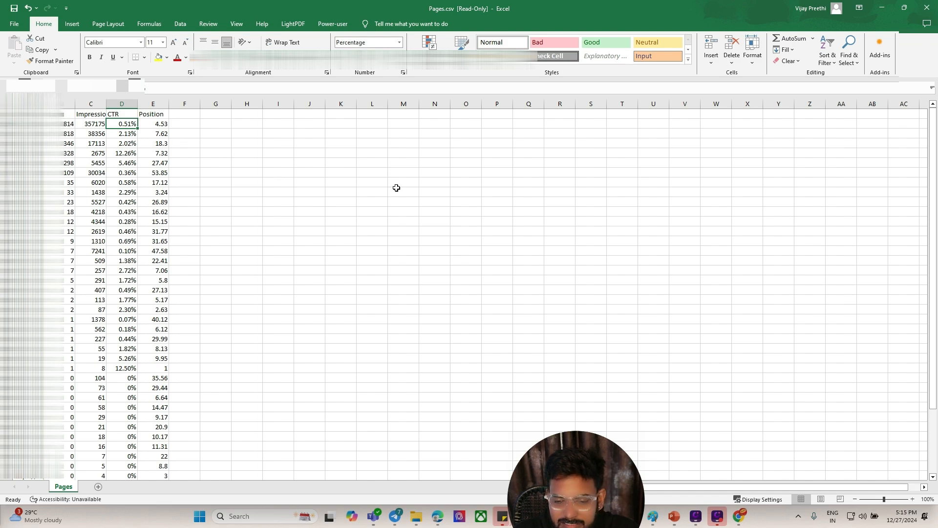
left_click_drag(757, 424, 849, 418)
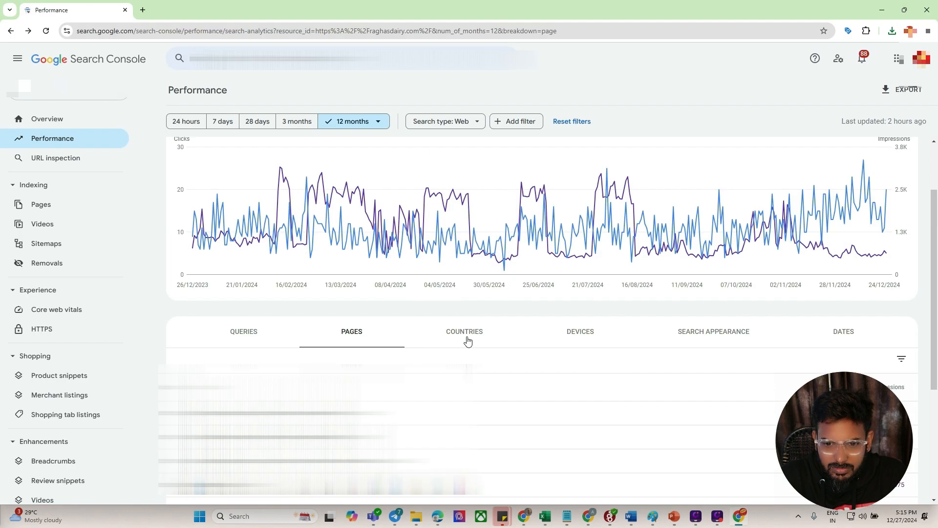
Step: Review the performance report's clicks and impressions broken down by country, device and search appearance
left_click(467, 339)
scroll(510, 228, "down", 1)
scroll(510, 227, "down", 2)
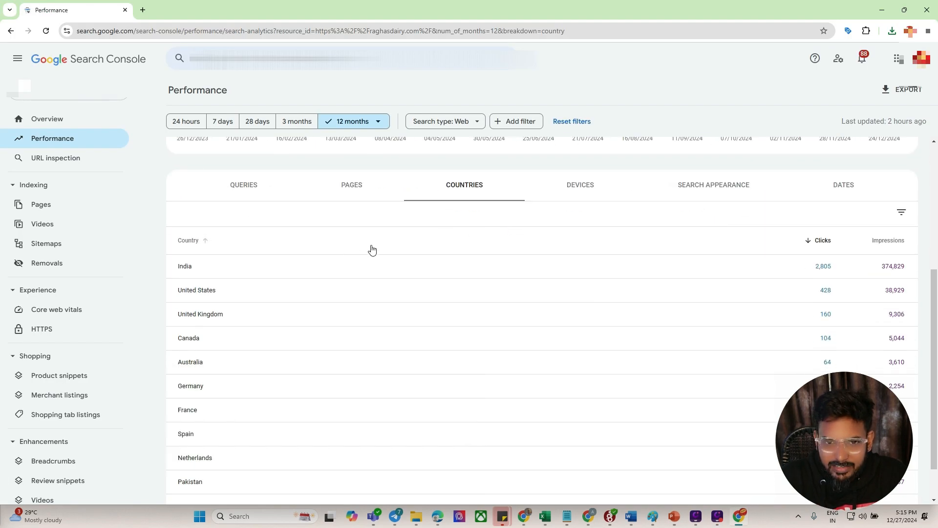
left_click(596, 185)
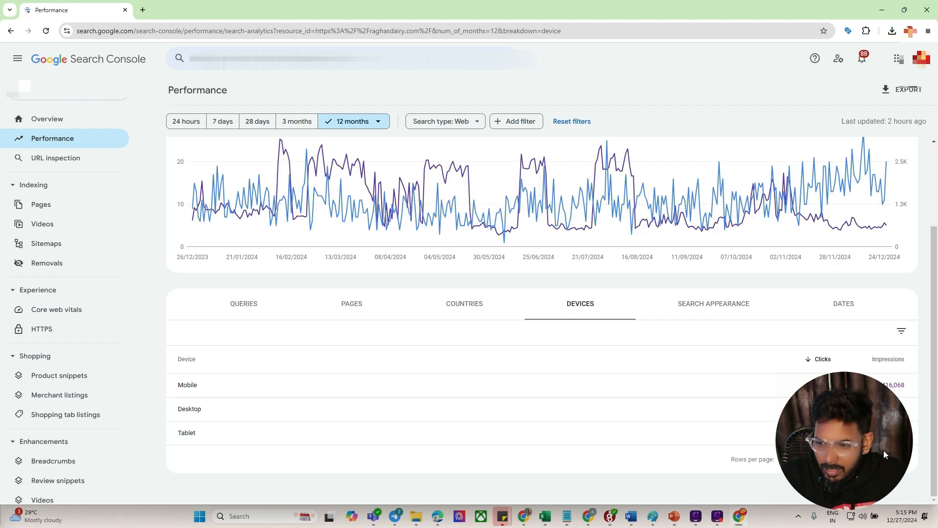
left_click_drag(883, 450, 889, 254)
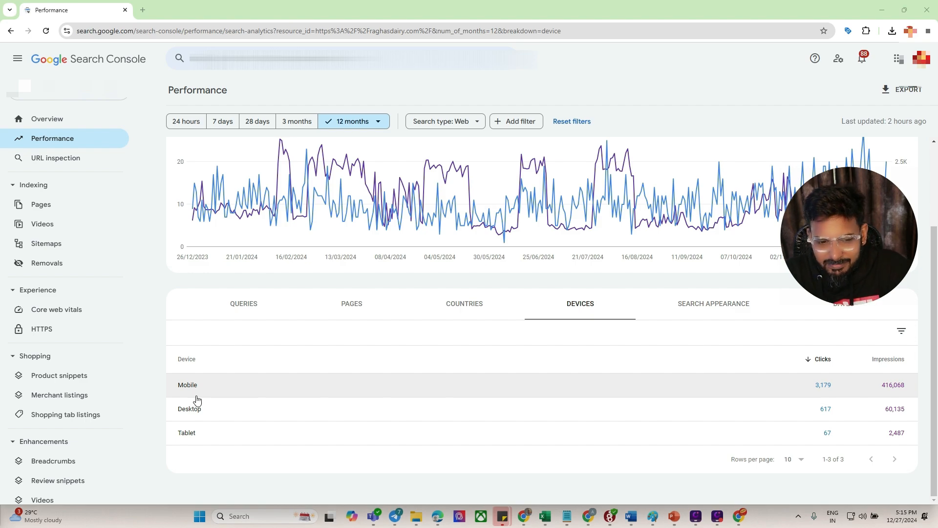
left_click(711, 317)
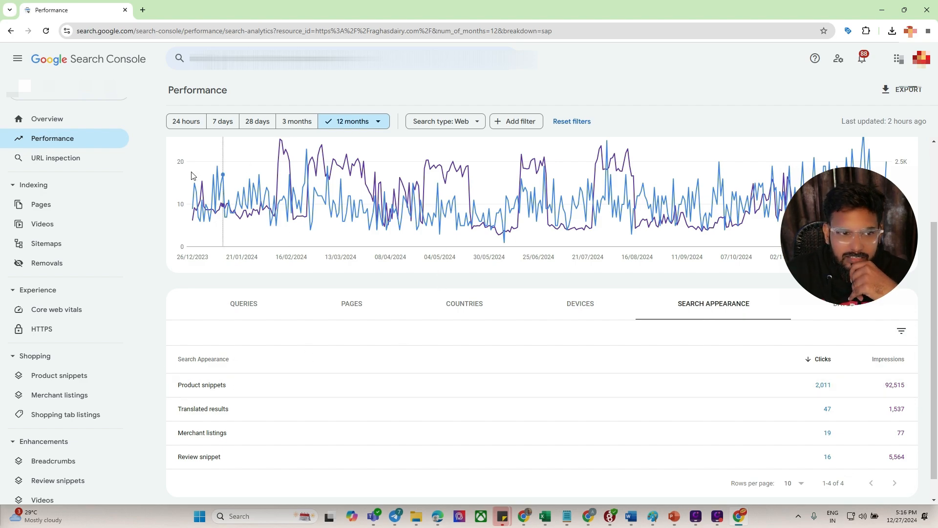
Step: Open URL inspection for the raghasdairy.com property and continue to the page indexing report
left_click(74, 163)
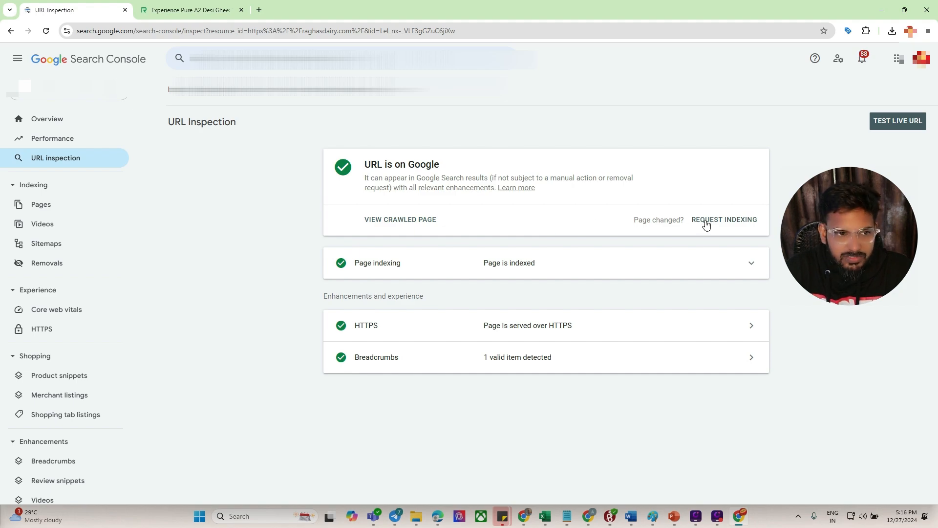
left_click(58, 208)
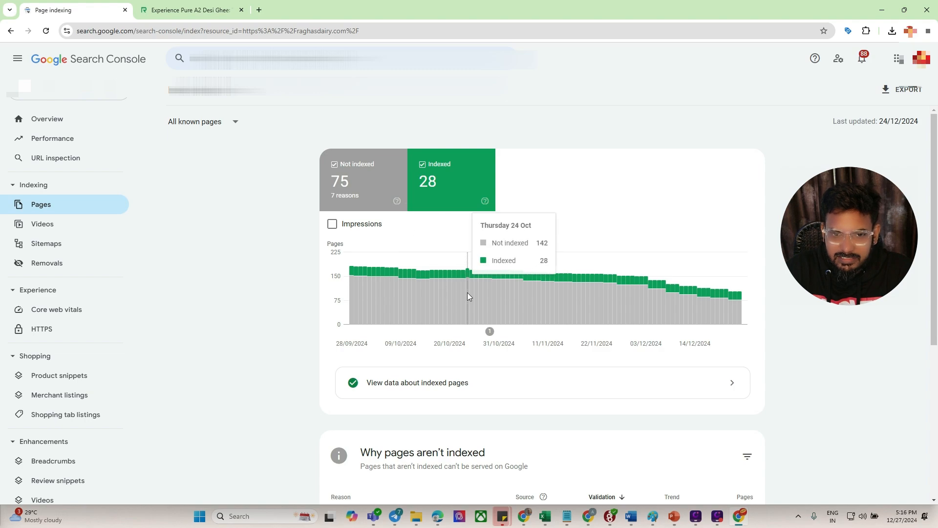
Step: Review the reasons why pages aren't indexed, along with the video indexing report and the submitted sitemaps
left_click(338, 191)
scroll(395, 216, "down", 5)
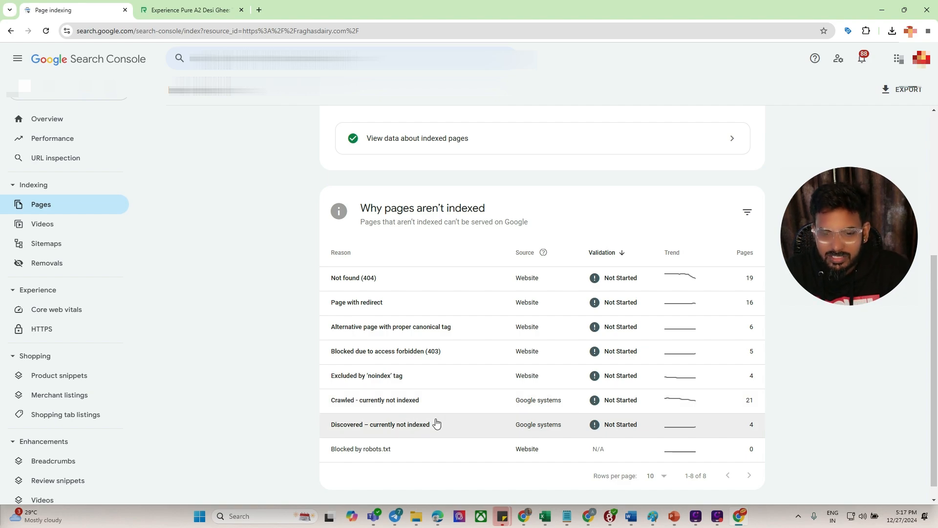
left_click(69, 228)
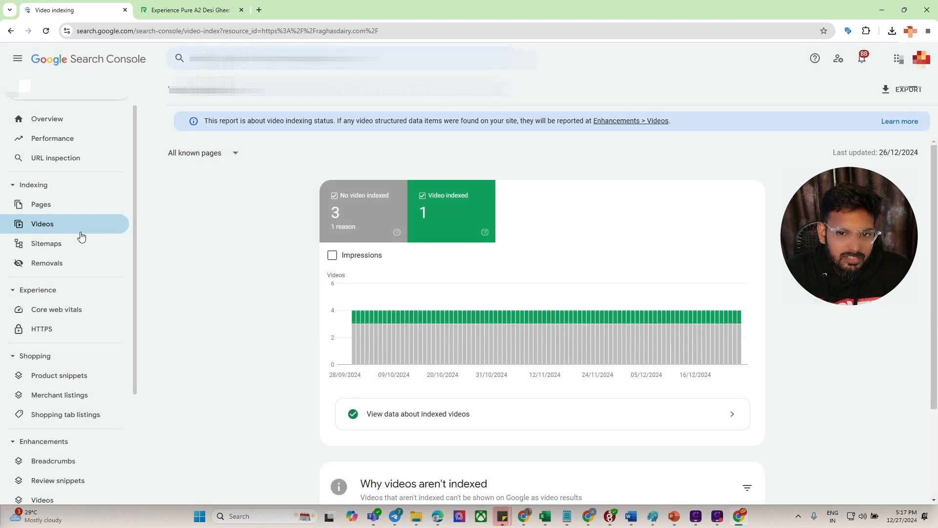
left_click(59, 242)
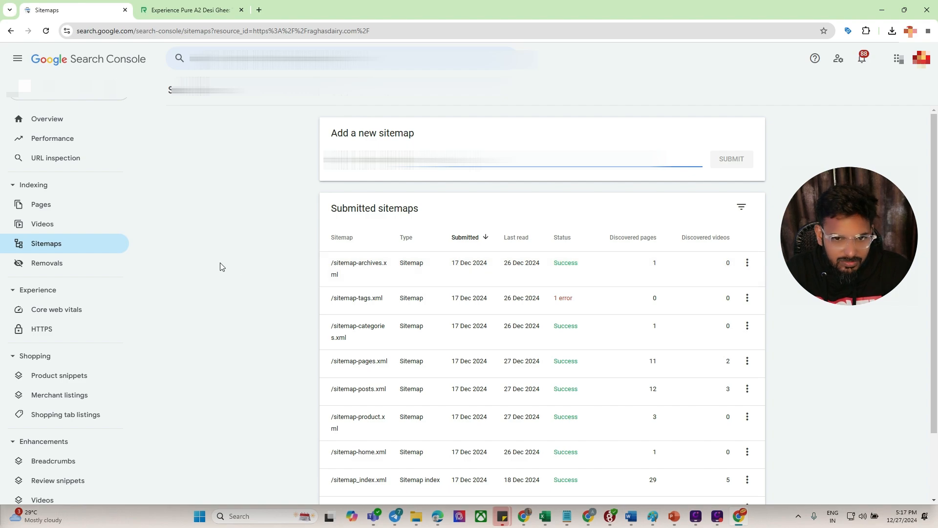
Step: Review the Removals requests for outdated content and SafeSearch filtering, and return to temporary removals
left_click(61, 269)
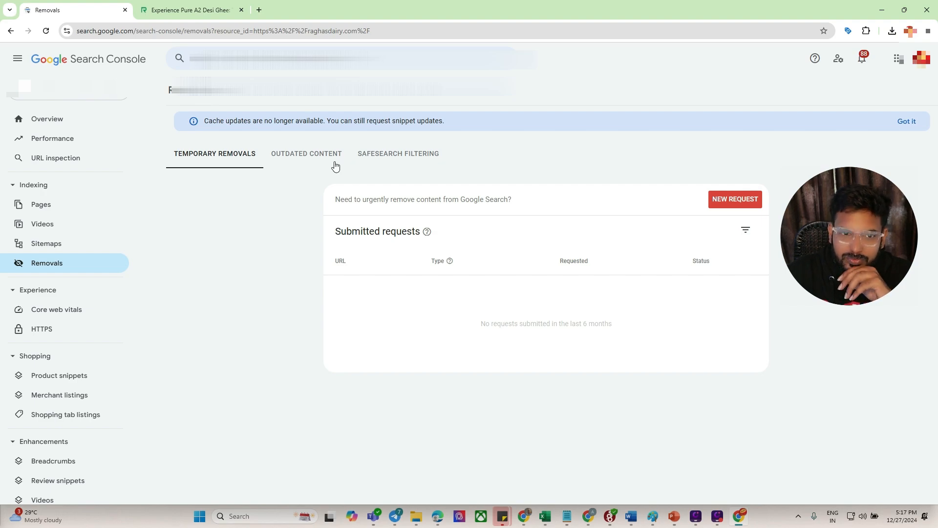
left_click(335, 164)
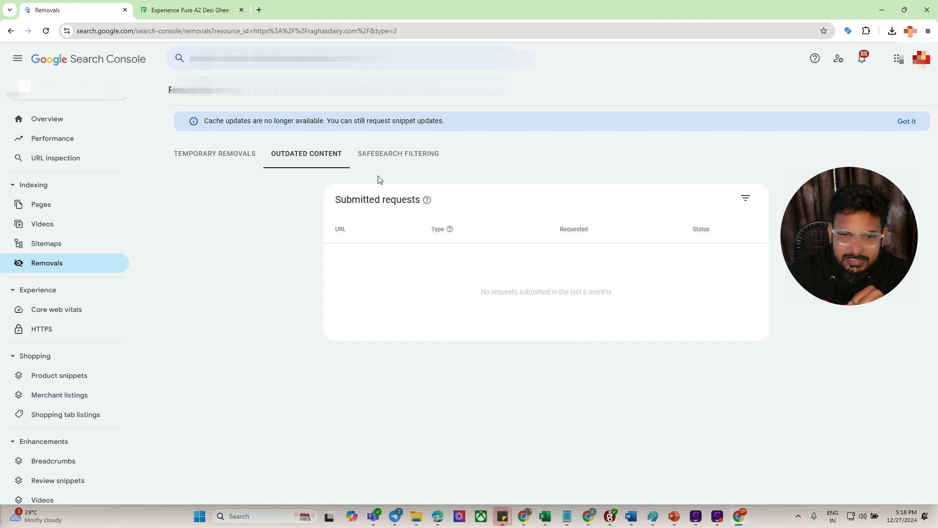
left_click(379, 161)
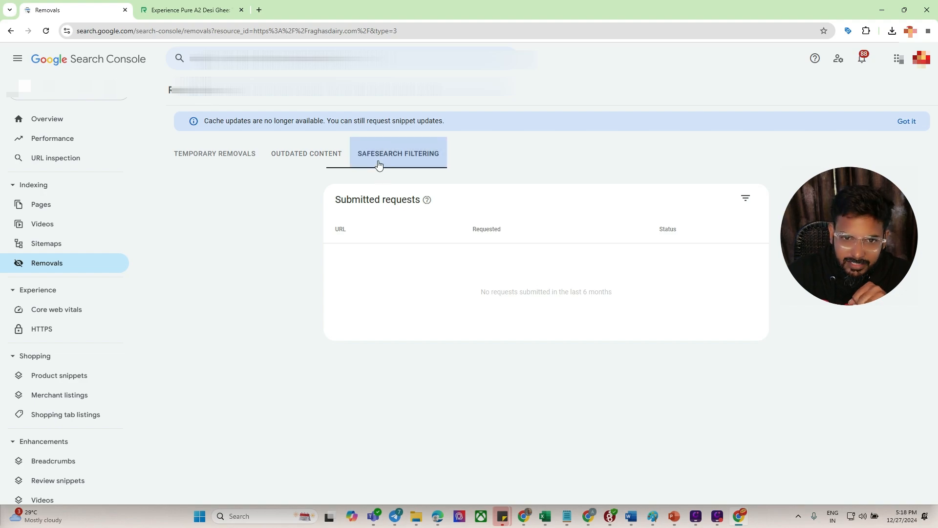
left_click(294, 157)
left_click(236, 156)
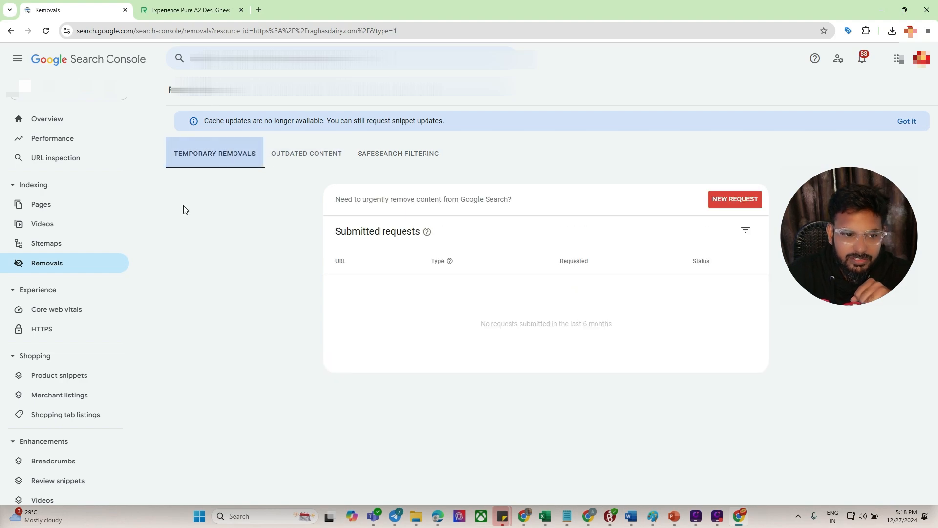
Step: Open the mobile Core Web Vitals report and examine why URLs aren't considered good
left_click(72, 309)
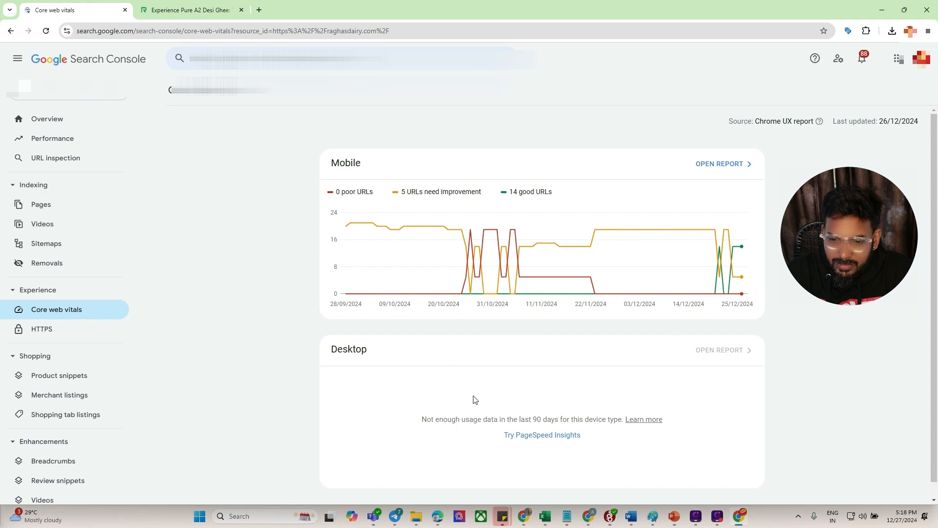
mouse_move(495, 217)
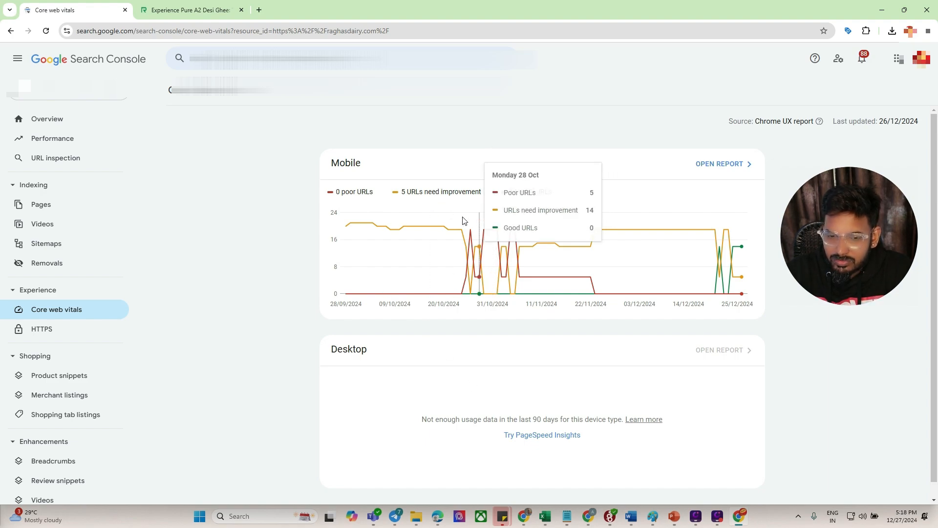
left_click(713, 164)
scroll(394, 291, "down", 2)
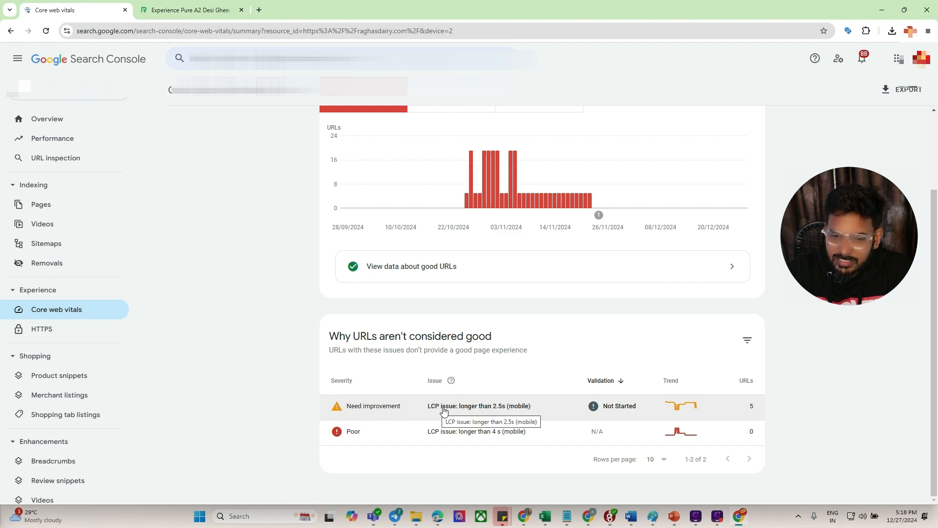
Step: Open the mobile LCP issue longer than 2.5s and examine its affected URLs, URL groups and fix validation option
left_click(441, 405)
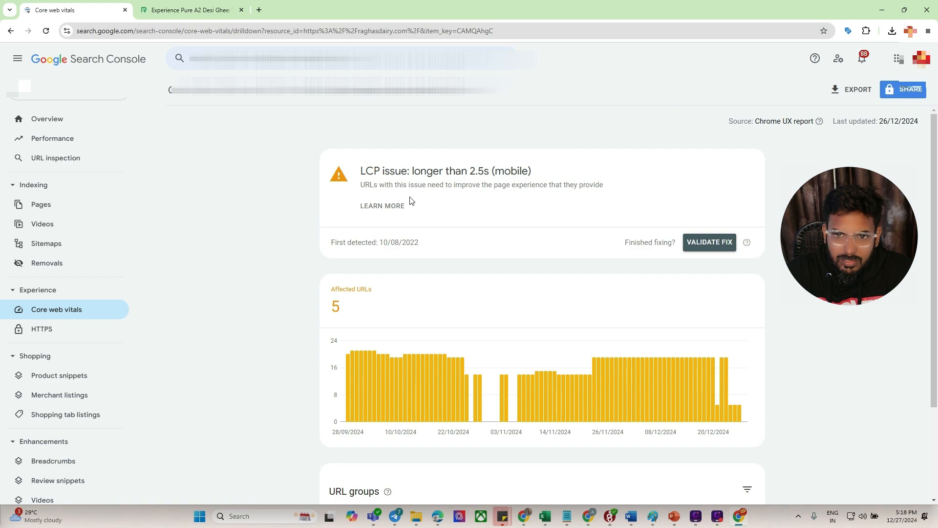
double_click(362, 171)
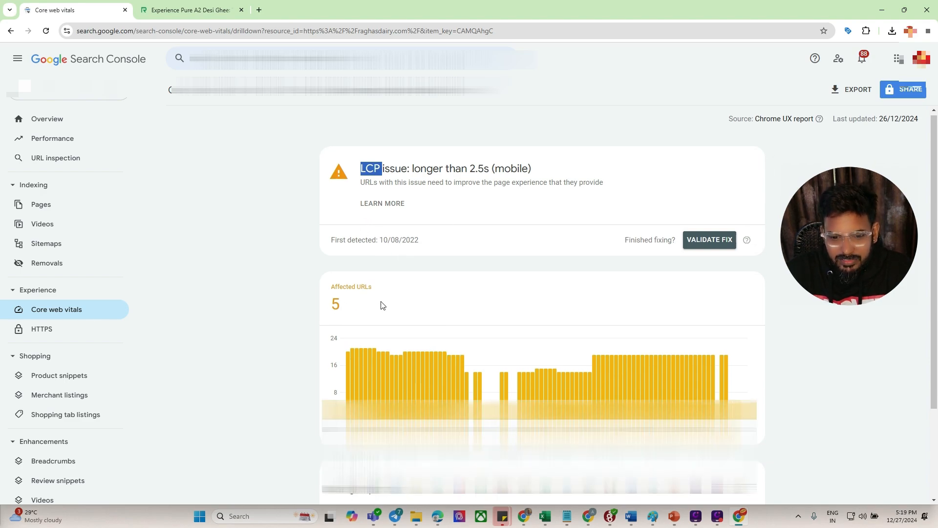
scroll(362, 264, "down", 2)
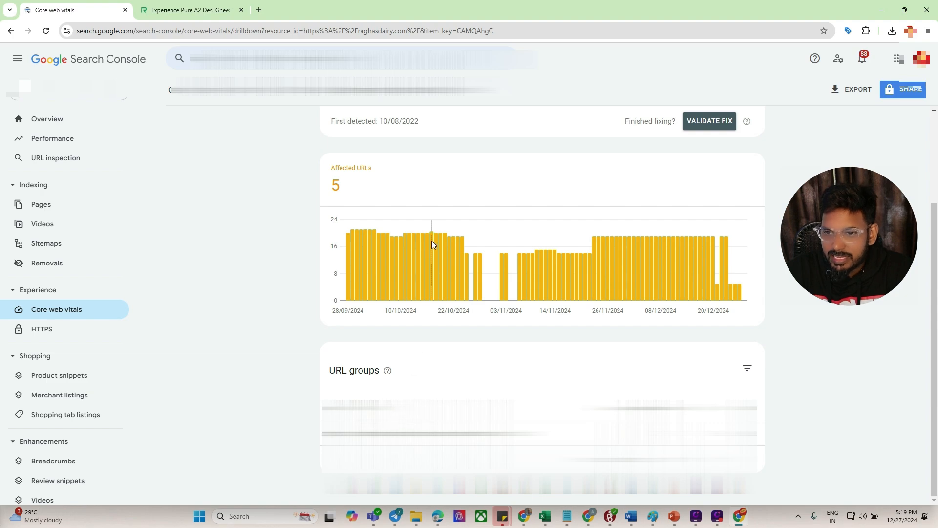
scroll(430, 256, "up", 2)
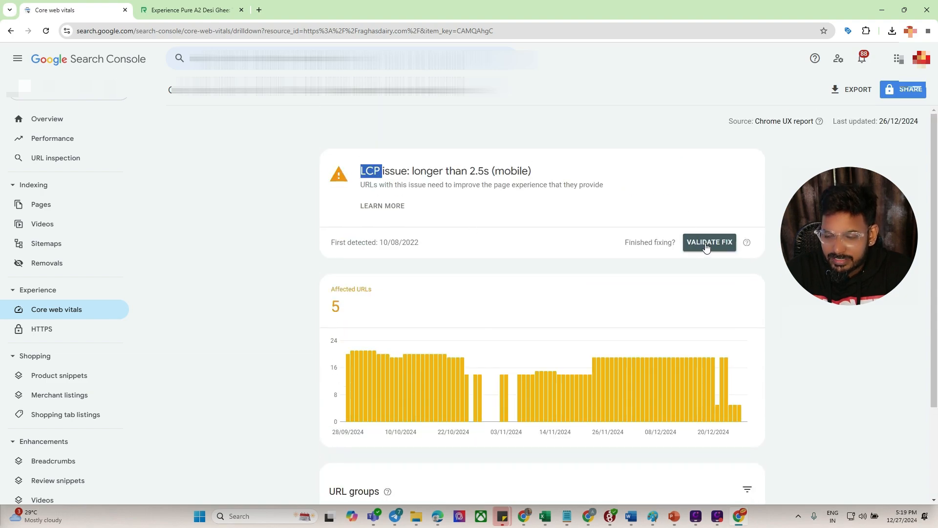
left_click(273, 96)
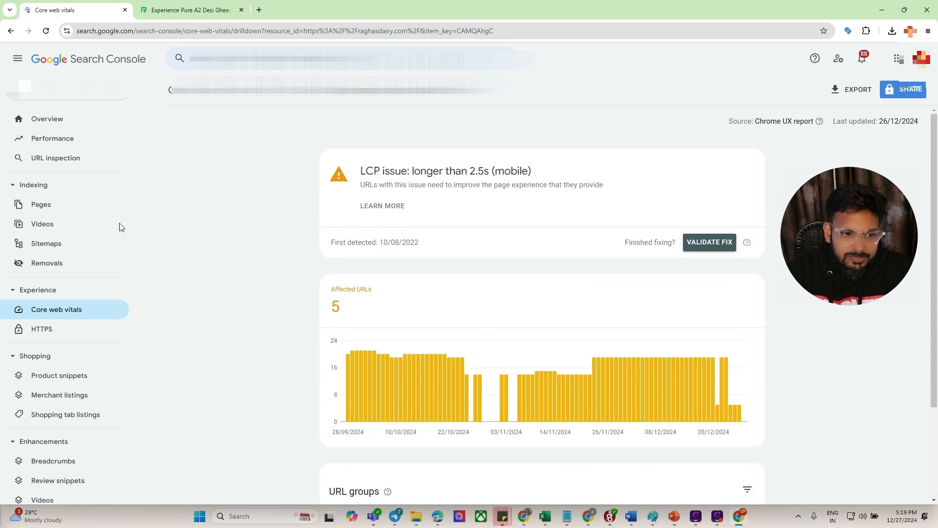
Step: Review the HTTPS report's chart of HTTPS and non-HTTPS URLs and its issues section
left_click(47, 340)
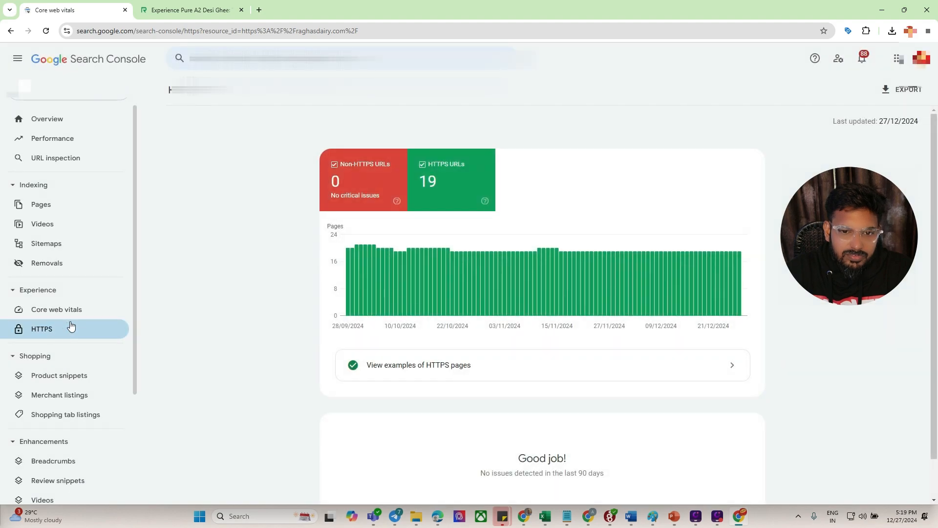
scroll(303, 269, "down", 1)
scroll(304, 269, "up", 1)
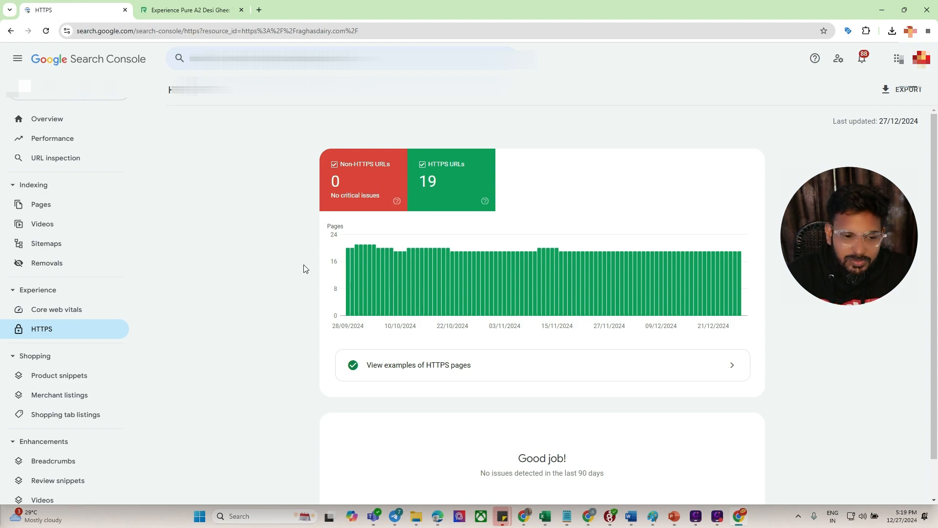
scroll(139, 303, "down", 1)
scroll(69, 327, "down", 3)
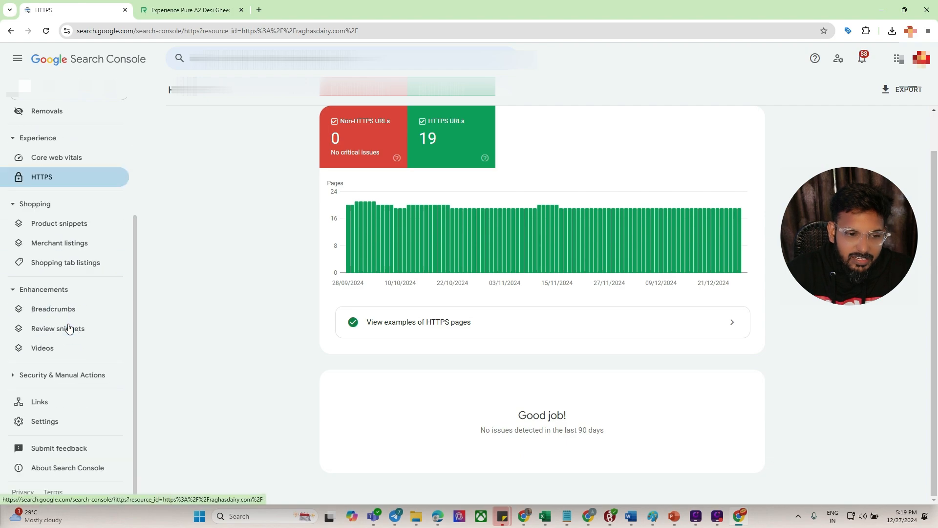
Step: Review the shopping reports for product snippets, merchant listings and Shopping tab listings
left_click(76, 226)
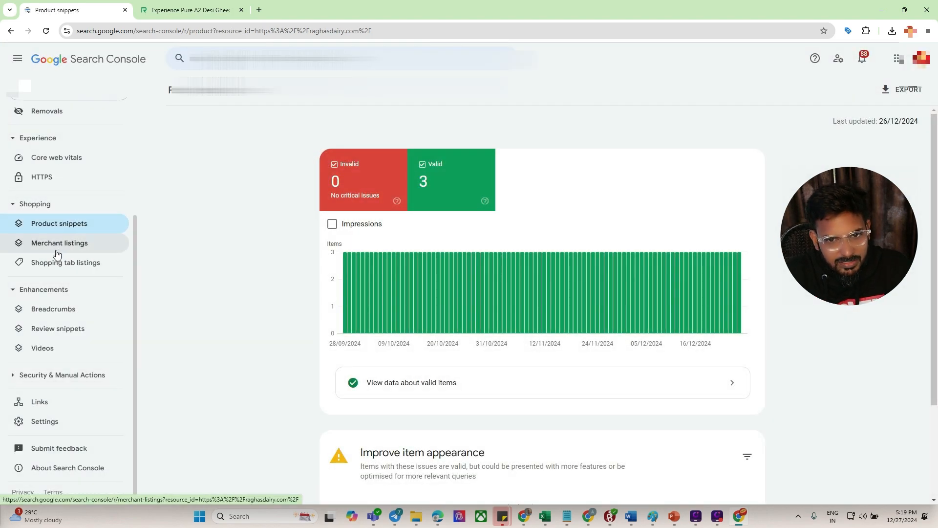
left_click(63, 244)
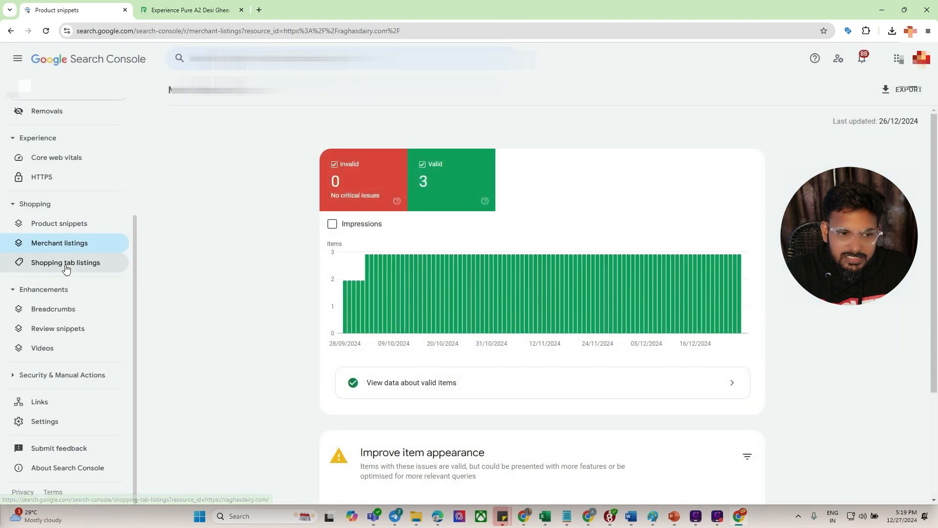
left_click(66, 264)
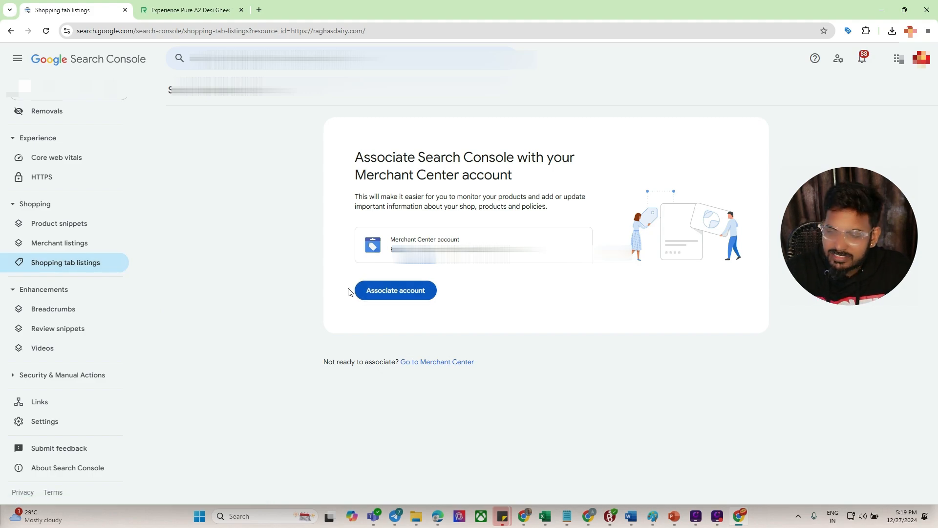
Step: Open the Breadcrumbs report's valid items and examine the example URLs
left_click(75, 307)
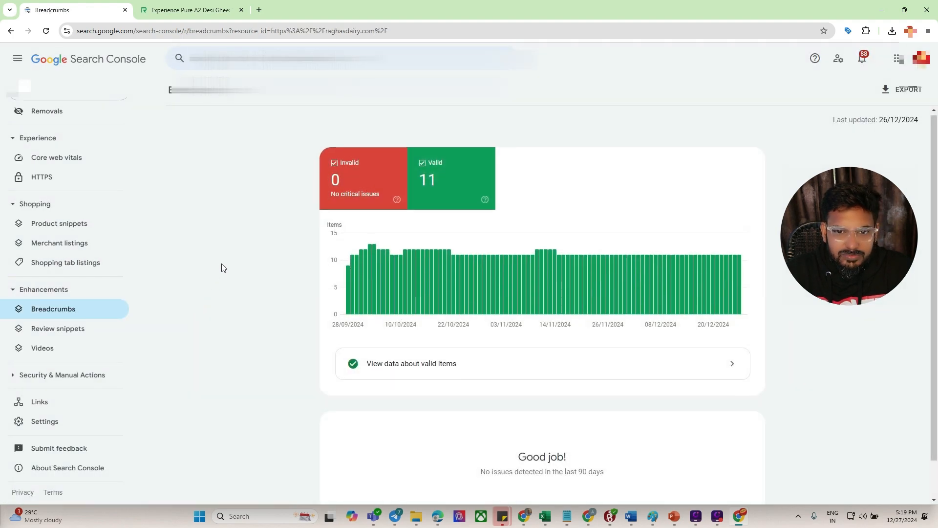
scroll(222, 266, "down", 1)
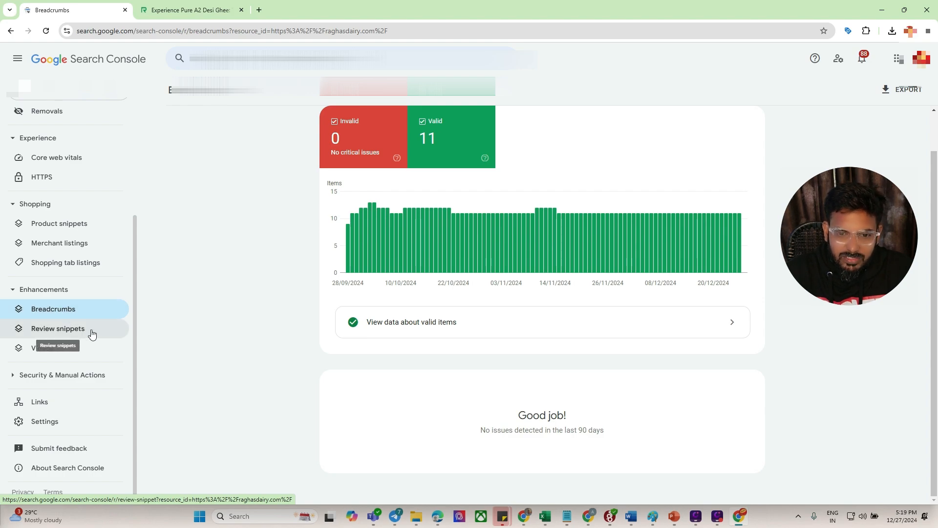
left_click(459, 332)
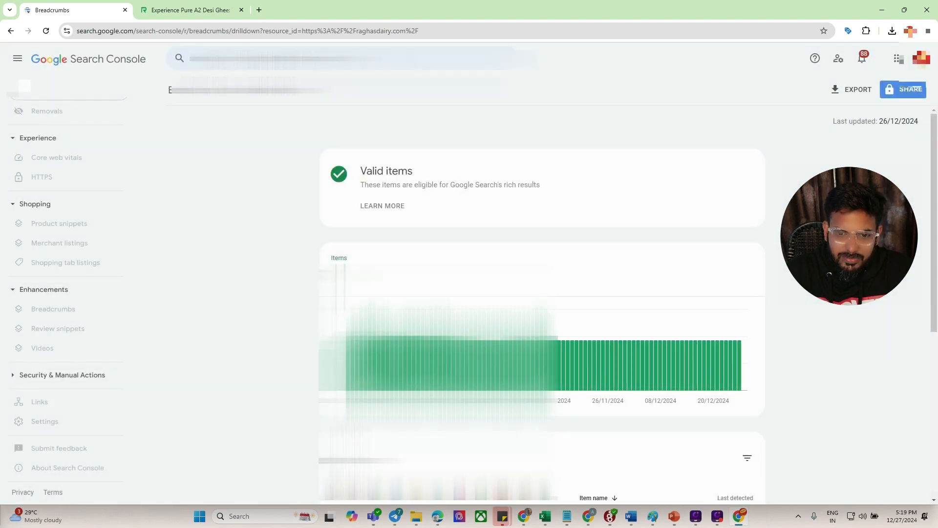
scroll(459, 342, "down", 5)
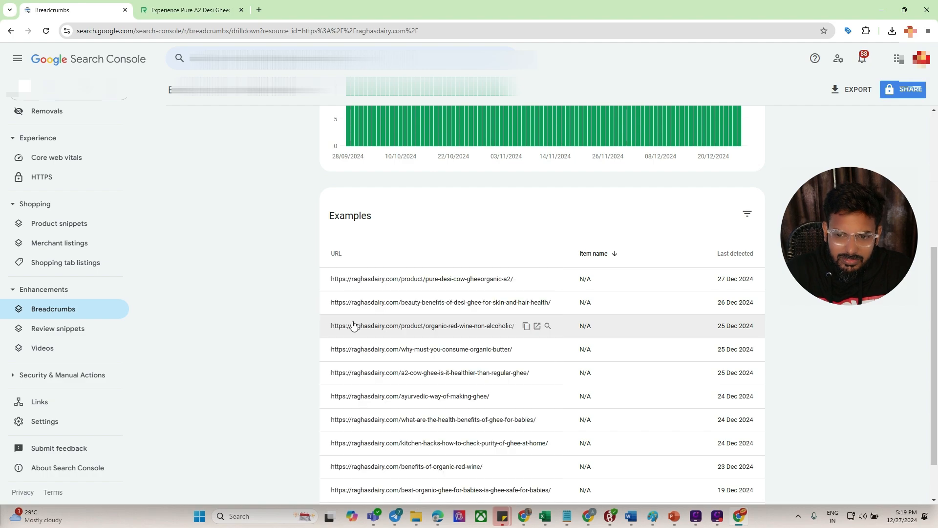
scroll(352, 324, "up", 5)
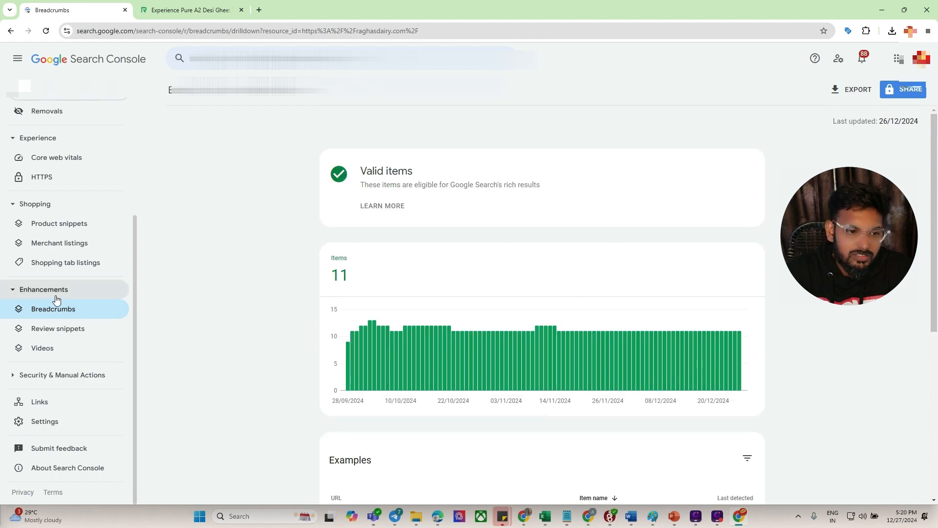
Step: View the enhancement reports for review snippets and videos, and open the Links report
left_click(59, 334)
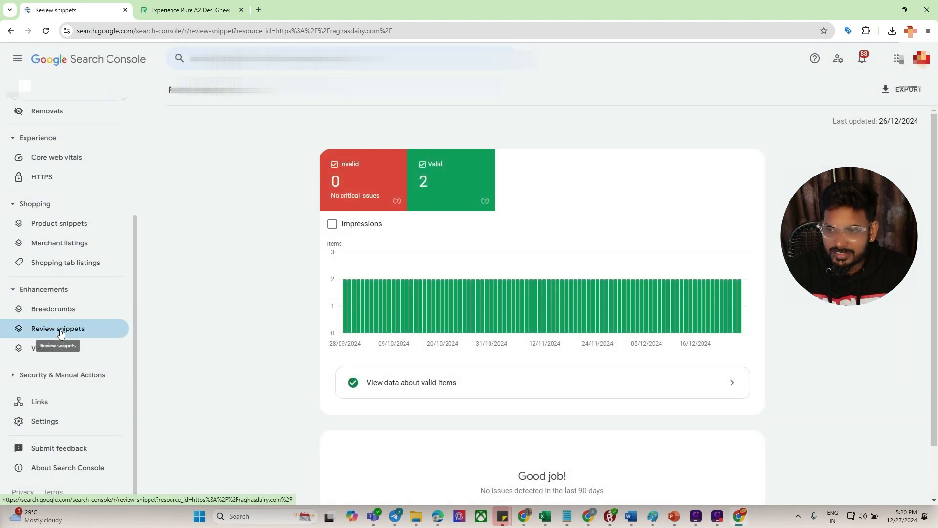
left_click(83, 346)
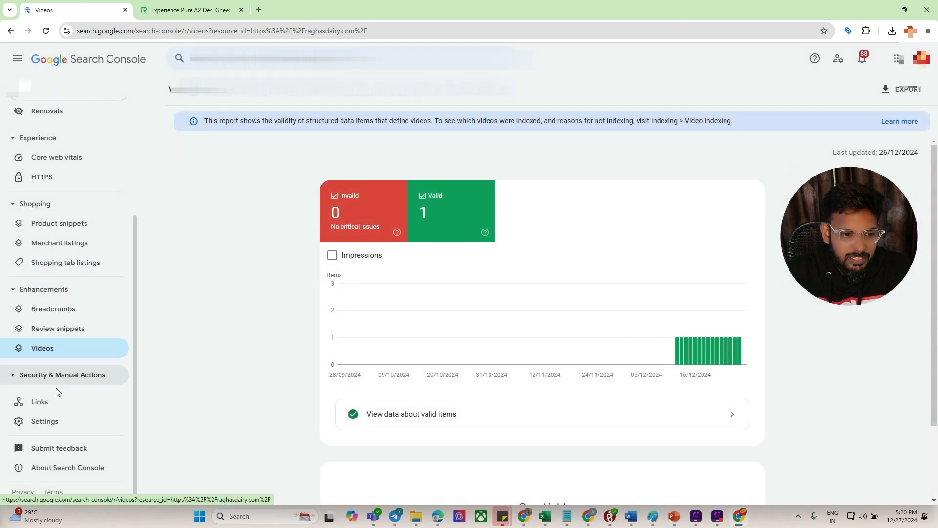
left_click(42, 405)
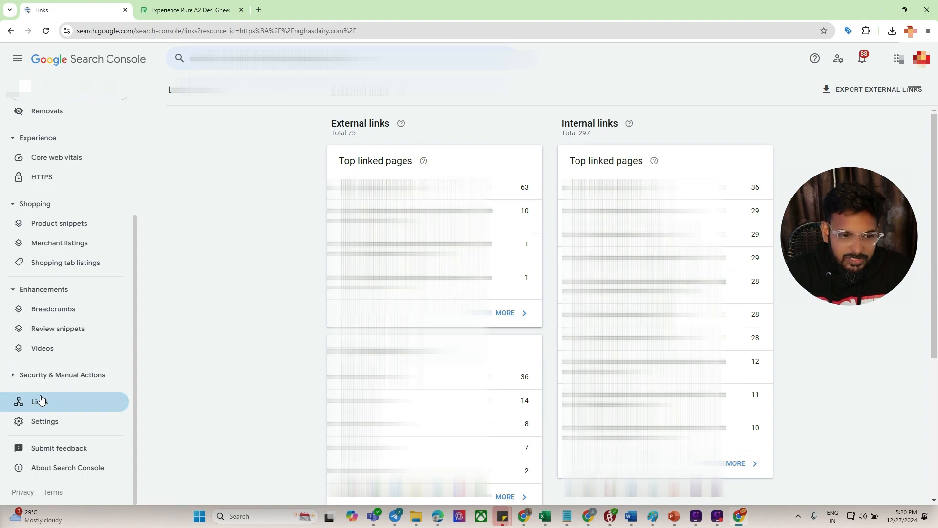
Step: Check the site's manual actions and security issues reports, and collapse the Security & Manual Actions group
left_click(15, 374)
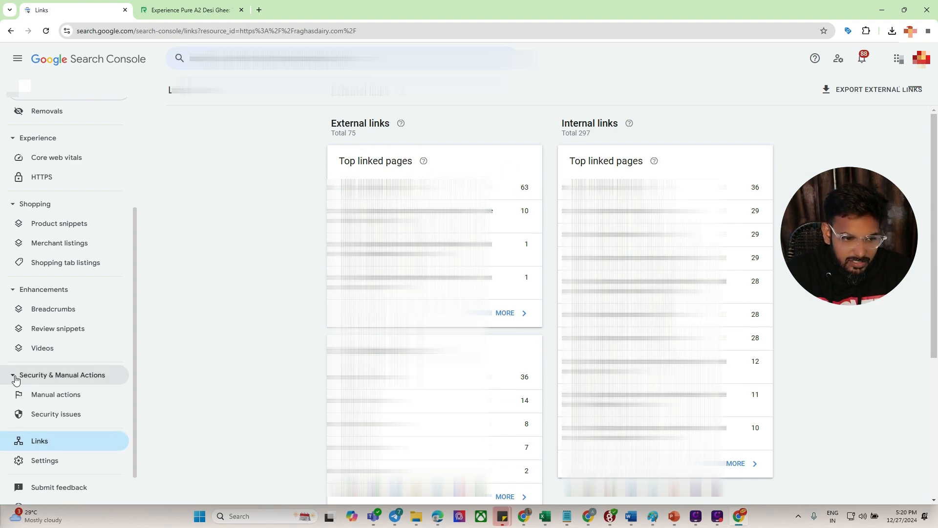
left_click(47, 397)
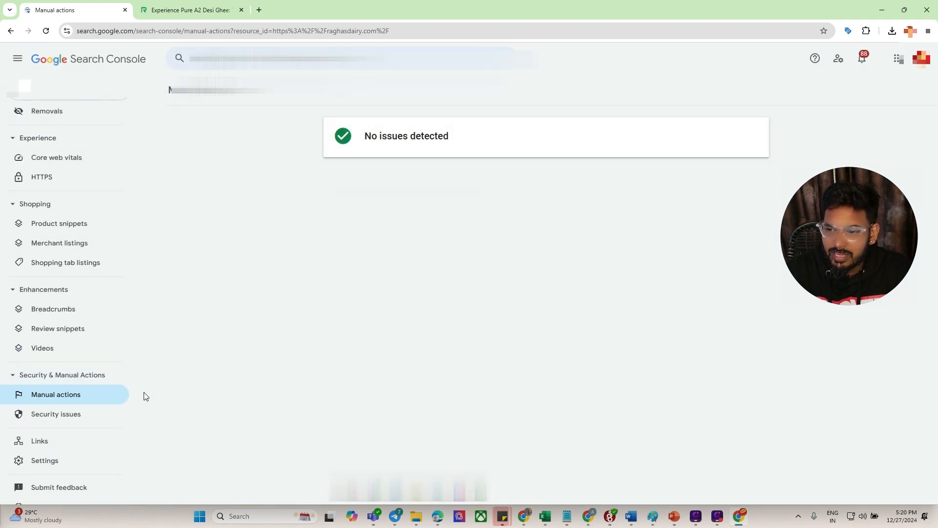
left_click(61, 413)
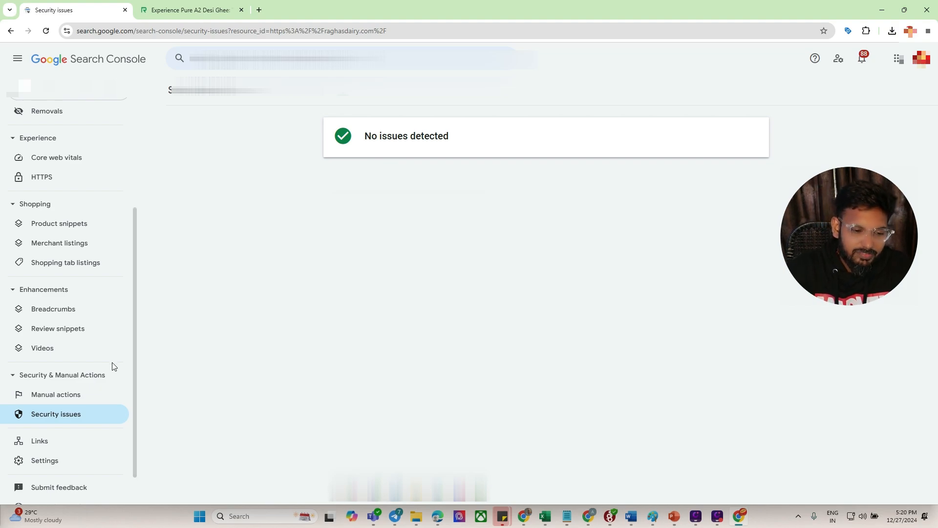
left_click(81, 375)
Step: Review the Links report's top linking sites and open the full list of externally linked top target pages
left_click(56, 403)
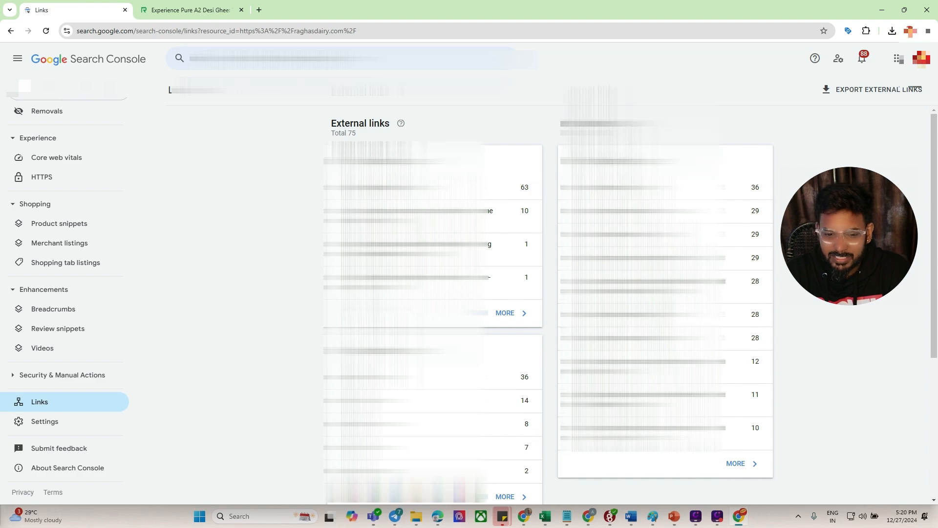
scroll(513, 360, "down", 5)
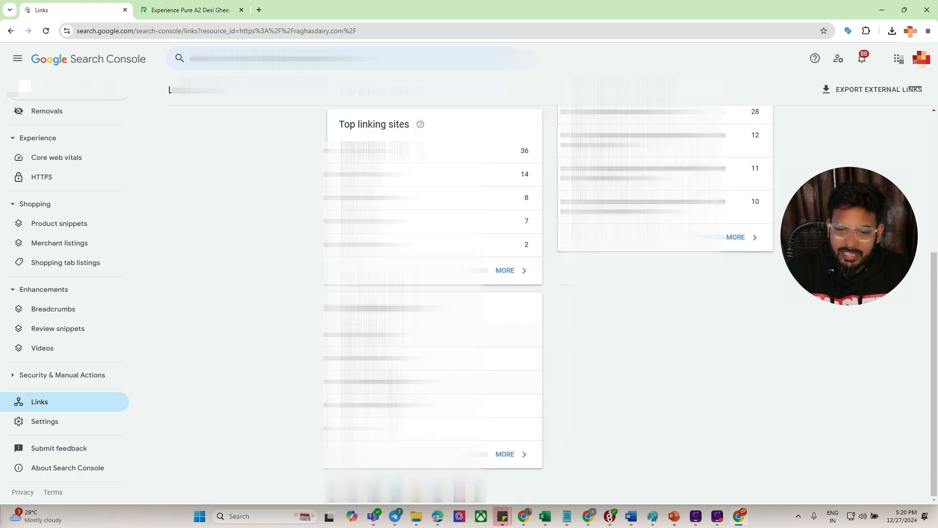
left_click(509, 469)
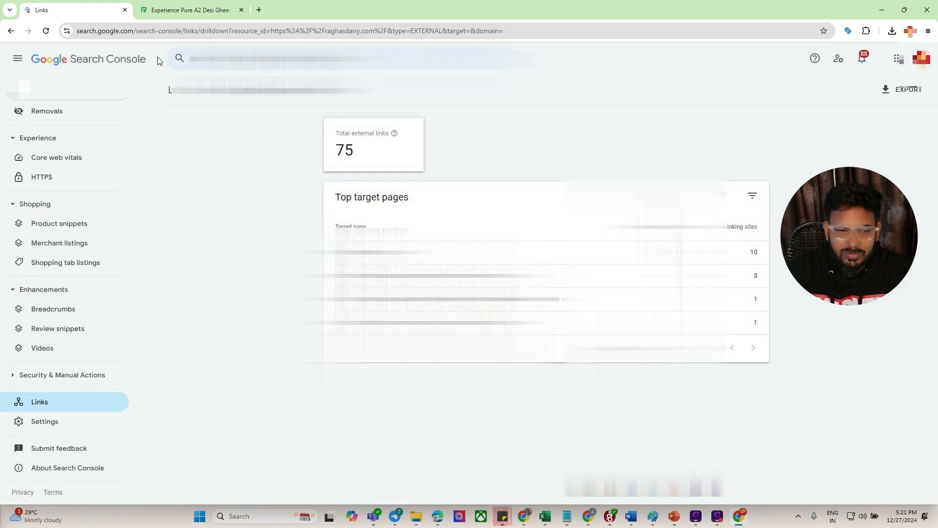
Step: Leave the external links list, open the property's settings and check its robots.txt report, returning to the settings page
left_click(11, 30)
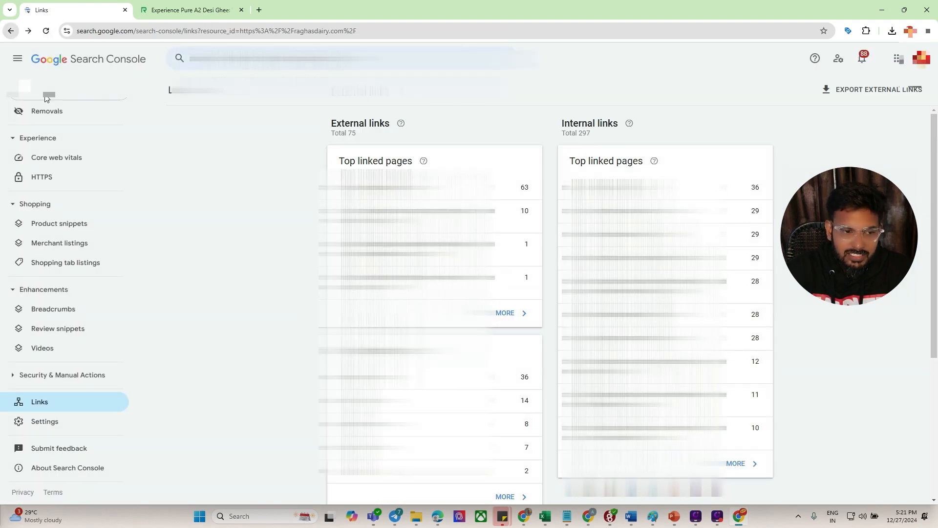
left_click(54, 421)
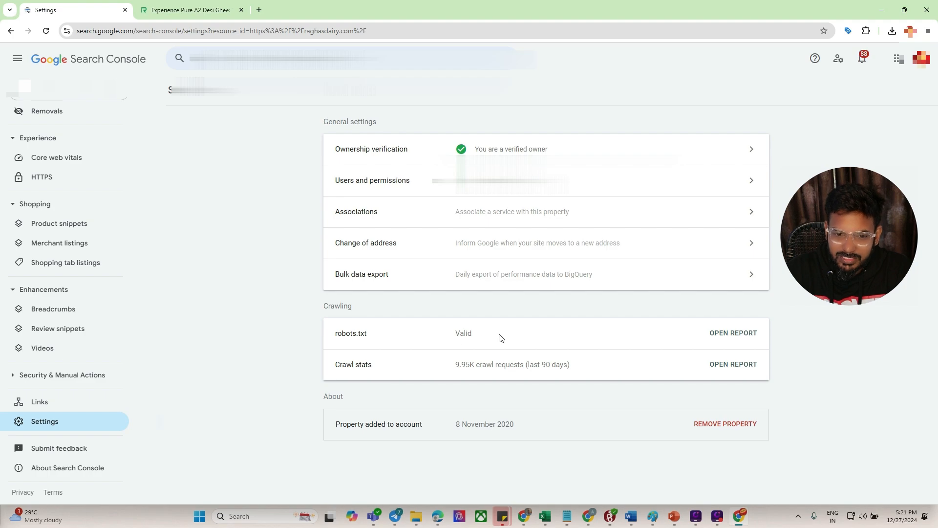
left_click(738, 335)
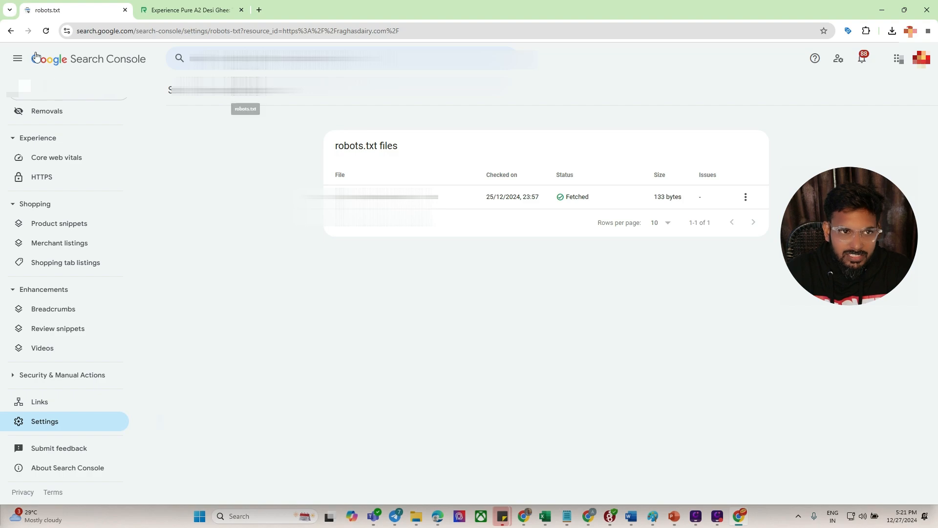
left_click(11, 31)
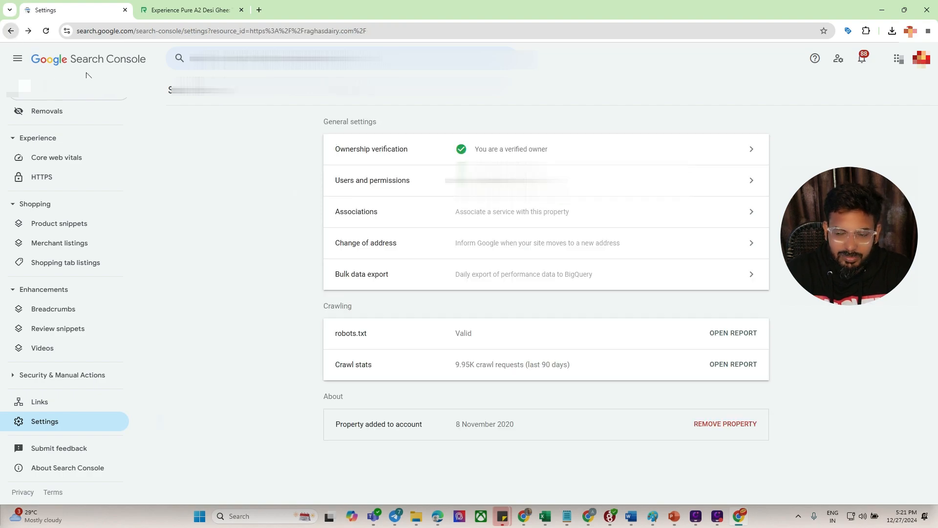
Step: Examine the crawl stats report's crawl requests and return to the property's Overview page
left_click(721, 369)
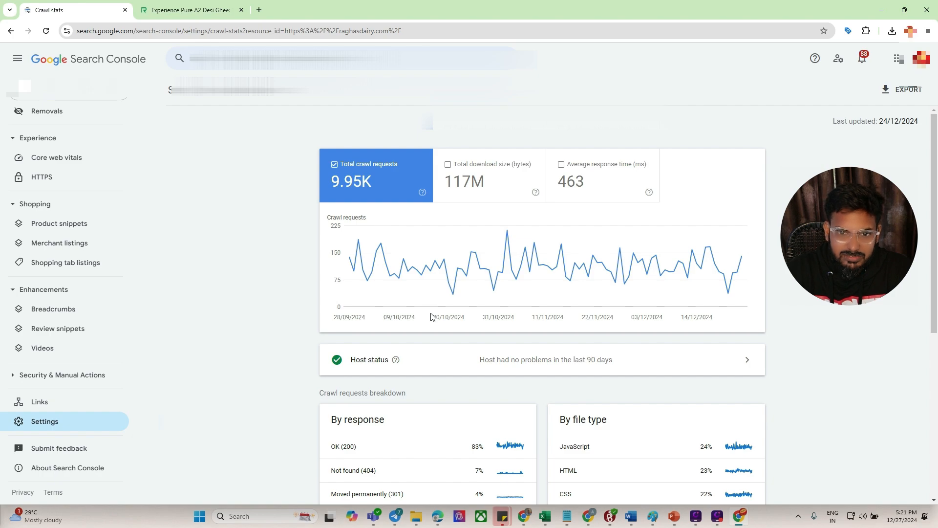
mouse_move(610, 248)
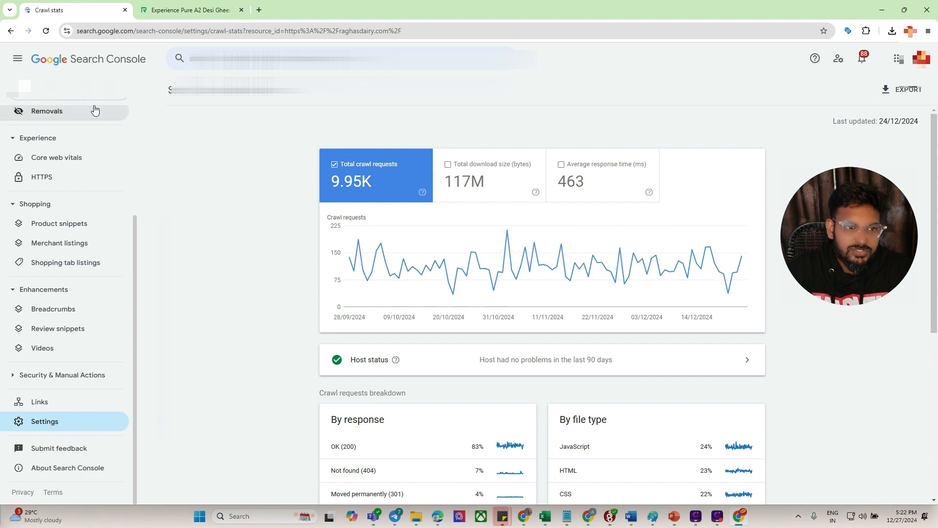
scroll(58, 141, "up", 3)
left_click(57, 119)
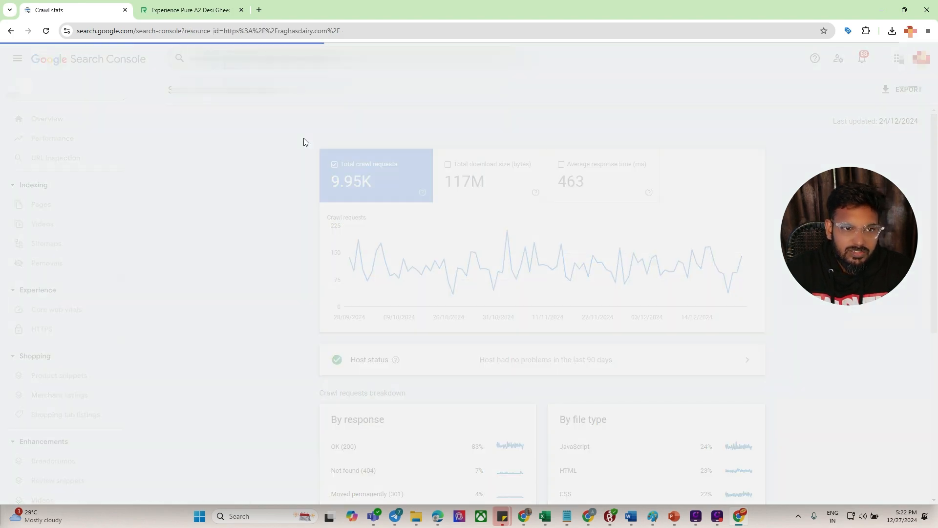